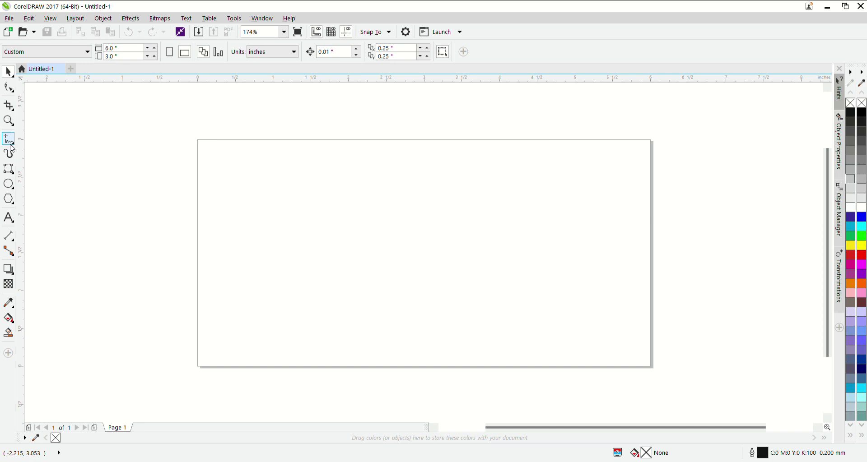
Try two wavy strokes on the blank page with the Artistic Media tool and undo both.
click(9, 154)
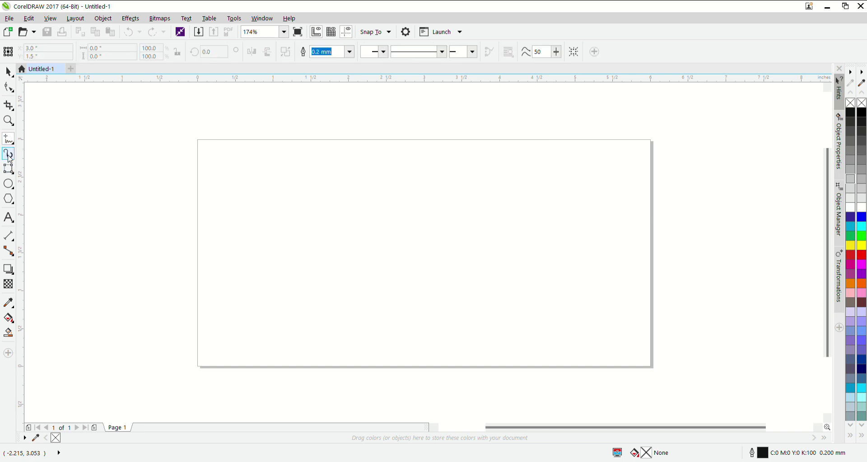
click(10, 159)
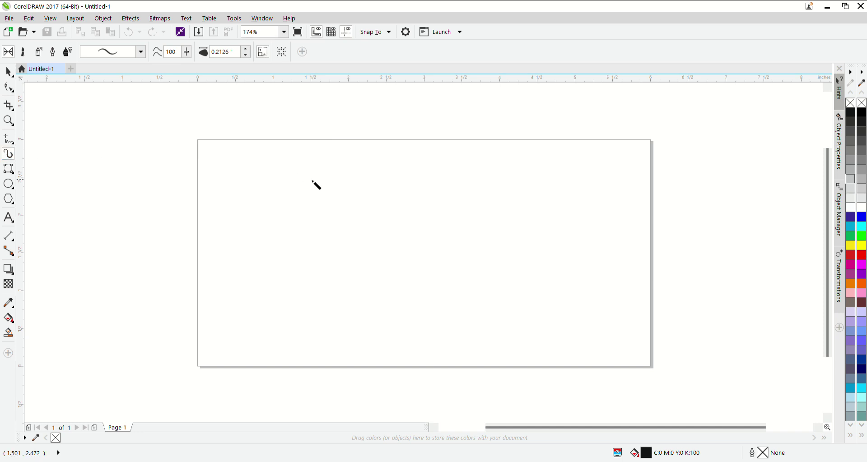
mouse_move(298, 209)
mouse_down()
mouse_move(337, 200)
mouse_move(392, 206)
mouse_move(406, 185)
mouse_up()
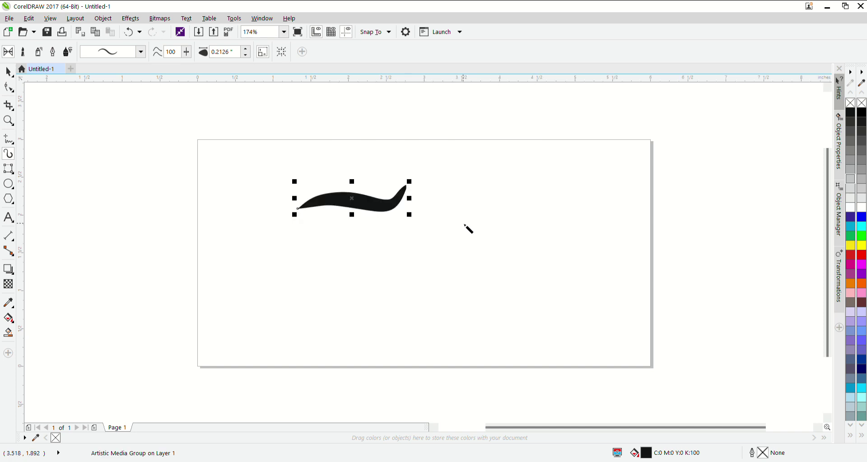
mouse_move(464, 225)
mouse_down()
mouse_move(532, 210)
mouse_move(540, 198)
mouse_up()
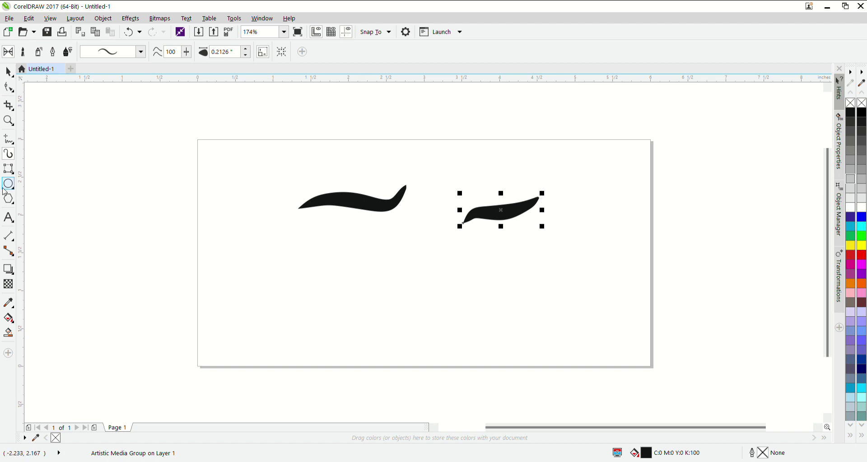
key(ctrl+z)
key(ctrl+z)
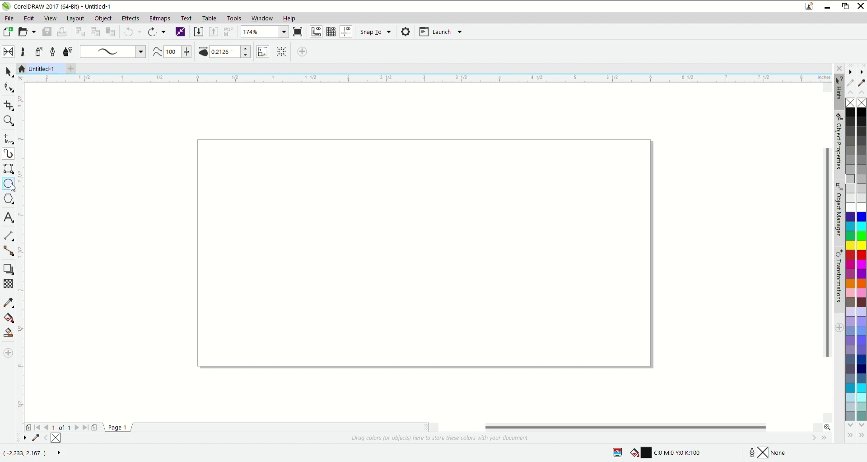
Draw a circle about 1.1 inches in diameter near the page's upper centre and fill it with peach (#FFCC99).
click(8, 184)
drag(246, 192, 328, 273)
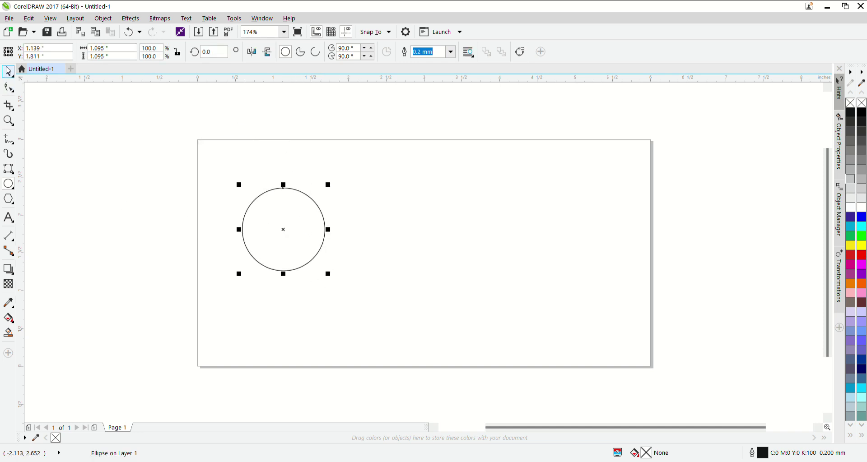
click(8, 71)
drag(292, 226, 404, 205)
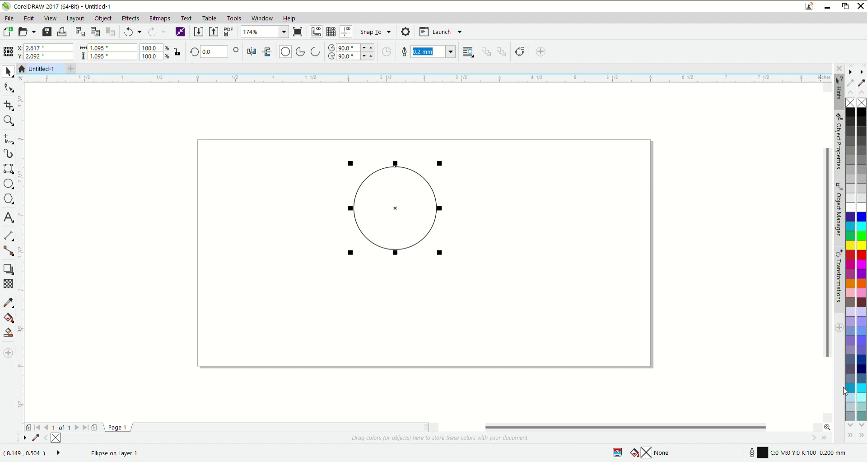
click(862, 416)
click(605, 291)
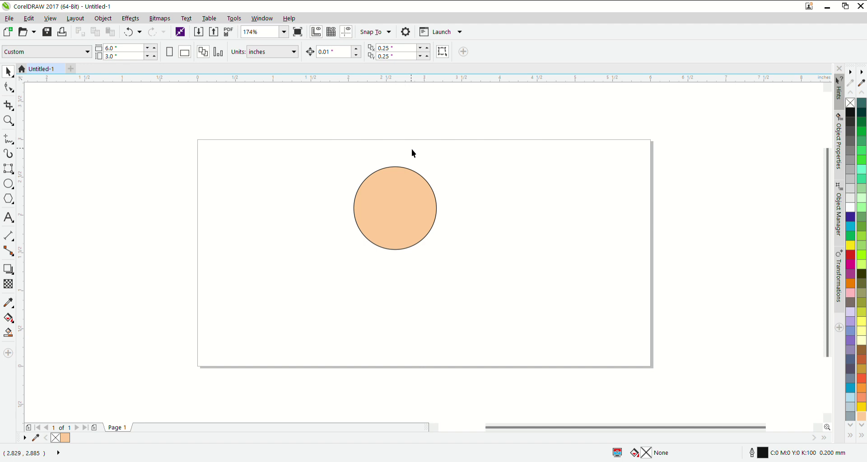
Draw short Artistic Media strokes beside the circle and delete all but the lowest leaf-shaped one.
click(5, 155)
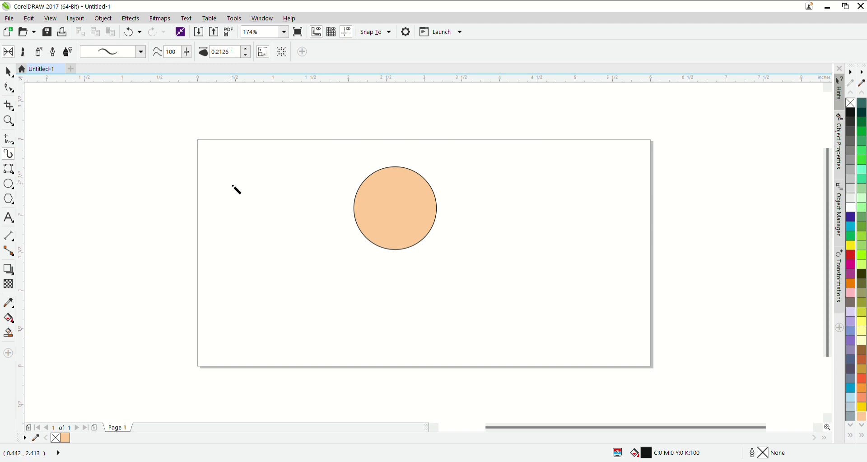
mouse_move(232, 185)
mouse_down()
mouse_move(262, 186)
mouse_move(241, 213)
mouse_move(261, 212)
mouse_up()
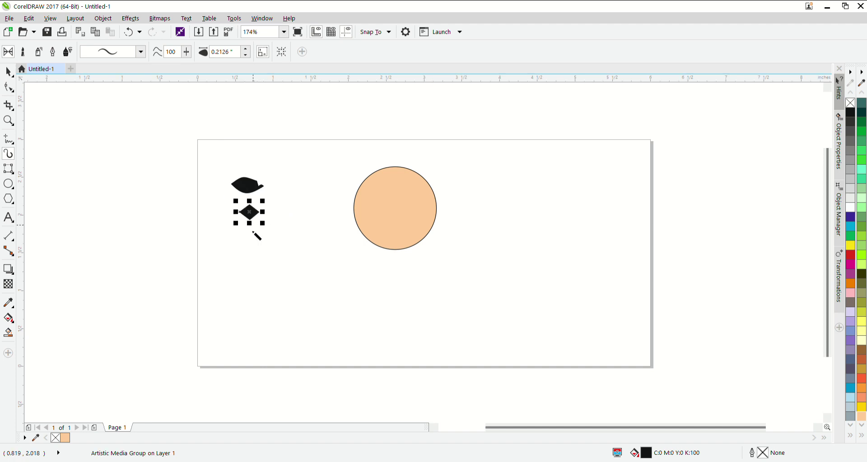
drag(230, 256, 266, 256)
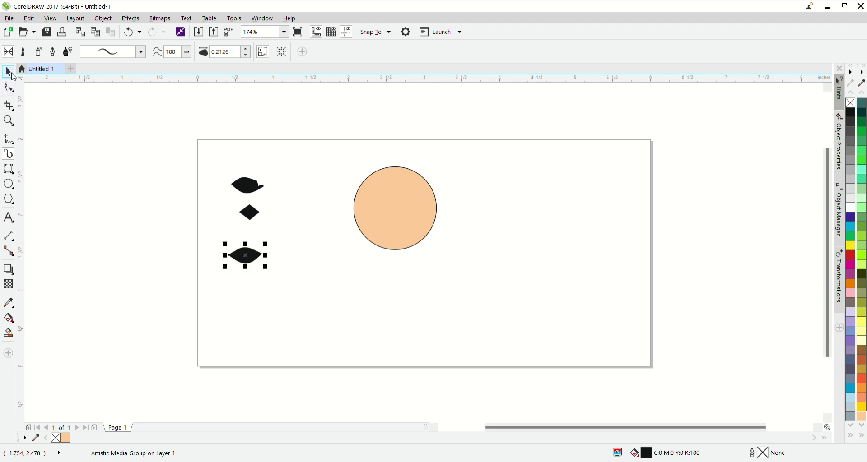
key(space)
drag(178, 170, 305, 220)
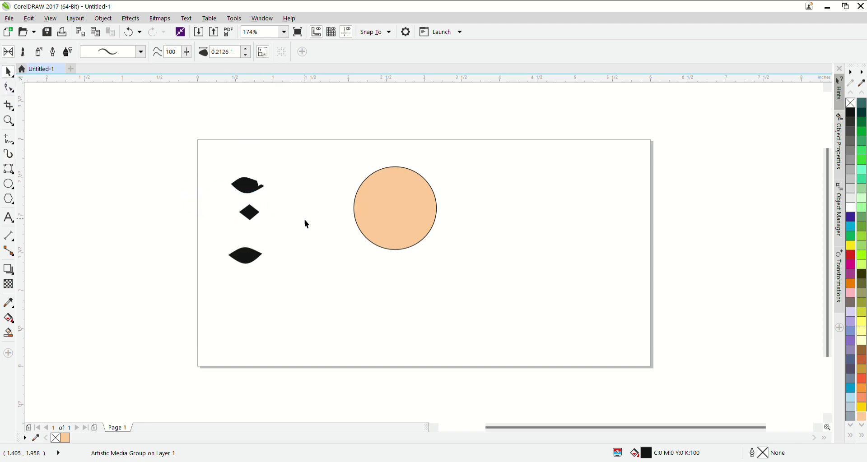
key(Delete)
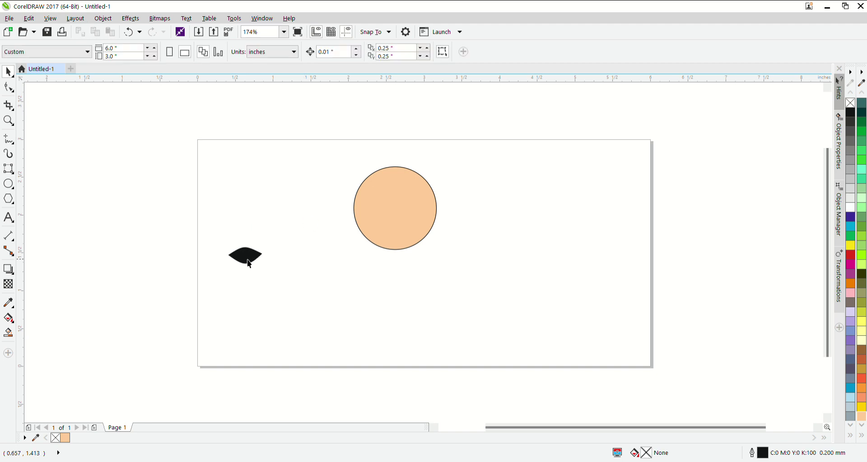
Shrink the leaf shape, place it on the face as an eye, and position a level duplicate as the second eye.
click(251, 262)
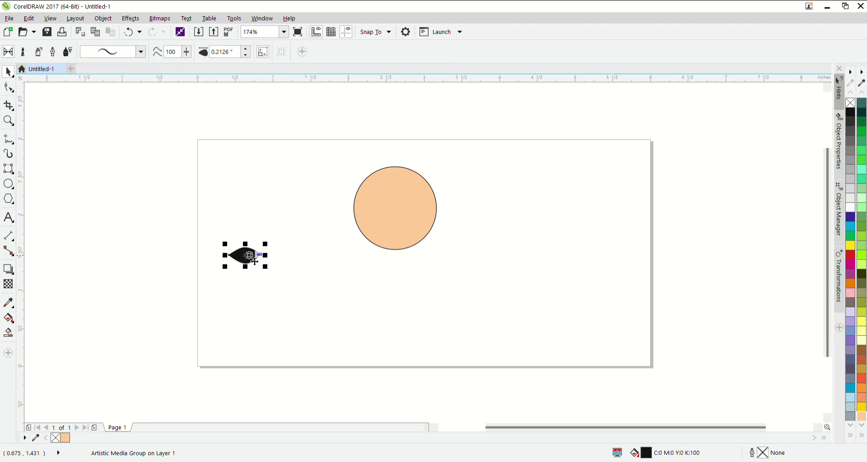
drag(252, 261, 391, 191)
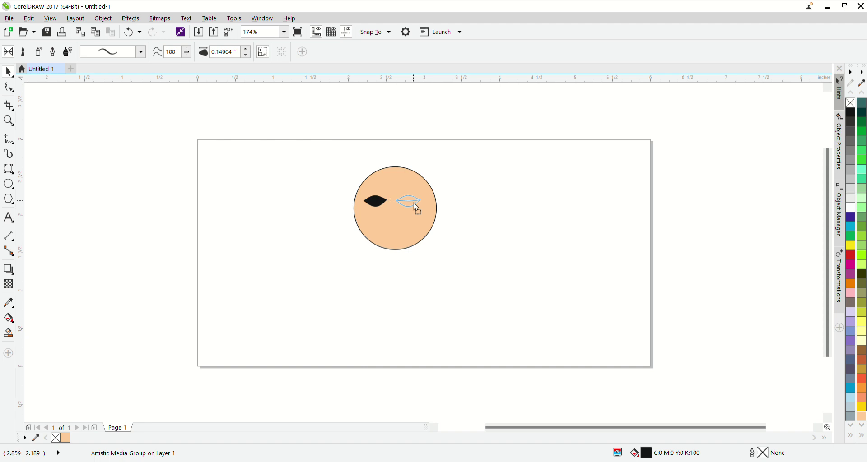
key(Escape)
drag(377, 201, 418, 205)
click(475, 210)
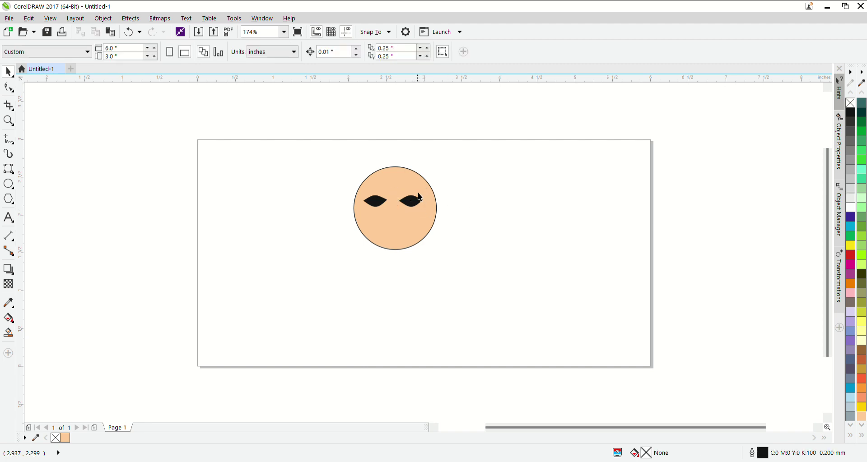
click(408, 205)
drag(407, 205, 405, 209)
click(471, 191)
Draw a wavy Artistic Media stroke beside the face for an eyebrow, with freehand smoothing set to 35.
click(8, 153)
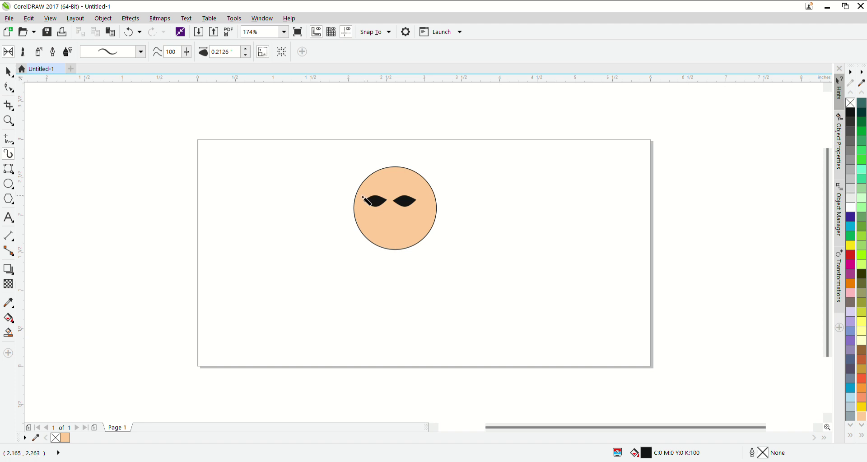
drag(363, 197, 385, 186)
key(ctrl+z)
drag(194, 53, 186, 62)
mouse_move(224, 156)
mouse_down()
mouse_move(287, 151)
mouse_move(306, 138)
mouse_up()
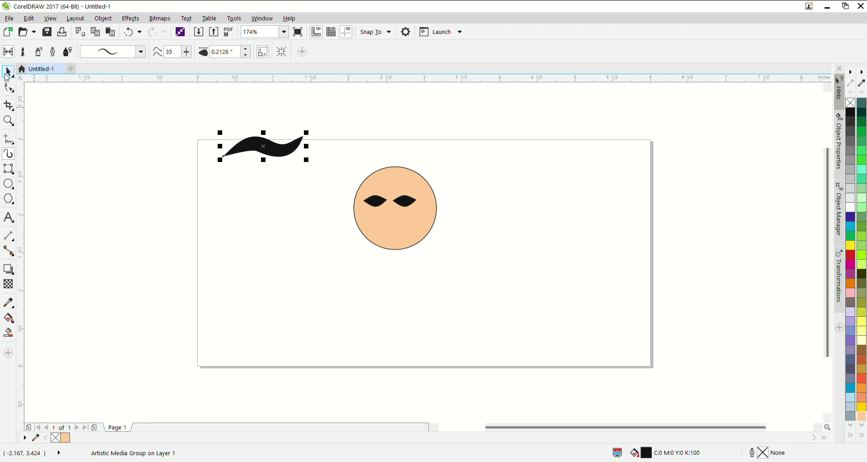
Shrink the wavy stroke into an eyebrow above one eye and place a duplicate above the other eye.
click(7, 73)
mouse_move(306, 133)
mouse_down()
mouse_move(272, 150)
mouse_move(378, 189)
mouse_up()
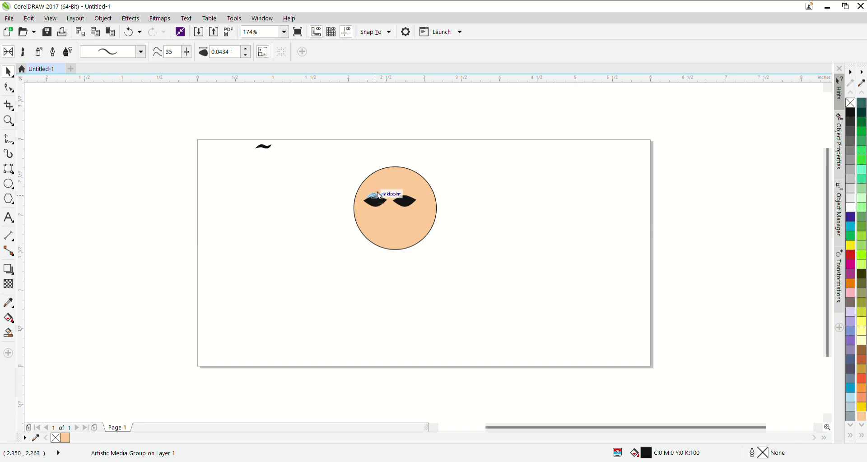
drag(377, 189, 403, 194)
key(ctrl+z)
click(393, 124)
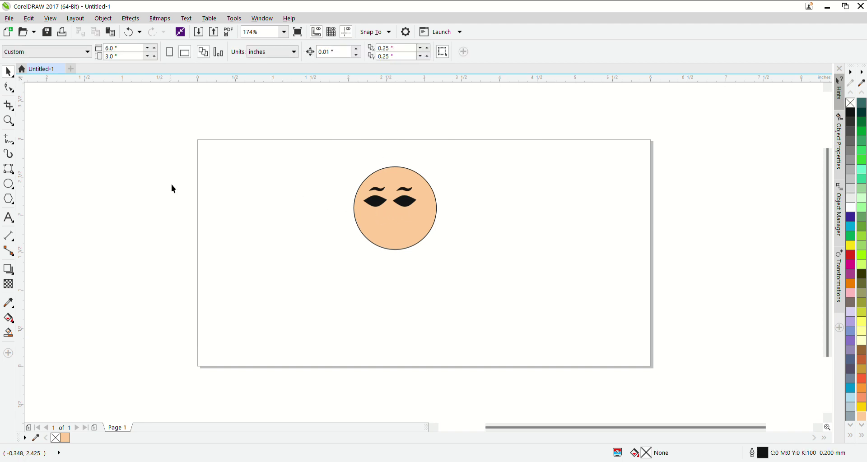
Draw a curved smile-shaped Artistic Media stroke beside the face, discarding unsatisfactory attempts.
click(8, 154)
mouse_move(241, 236)
mouse_down()
mouse_move(272, 248)
mouse_move(288, 239)
mouse_move(243, 252)
mouse_move(267, 261)
mouse_move(298, 252)
mouse_up()
key(Delete)
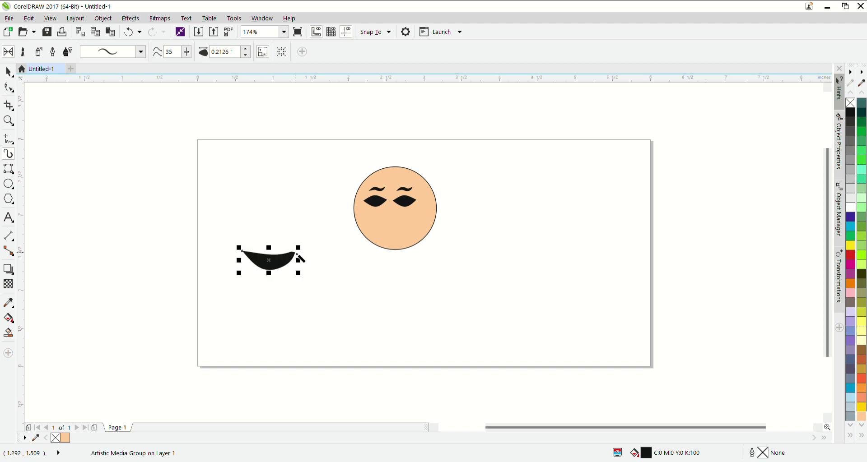
key(ctrl+z)
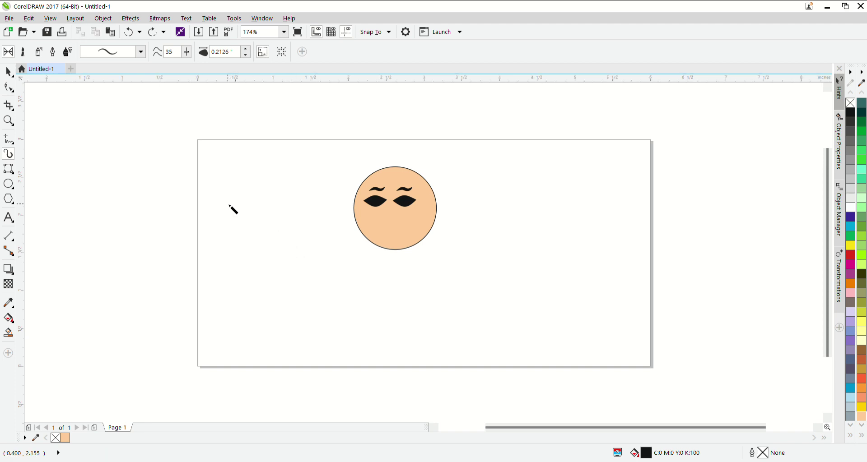
mouse_move(228, 205)
mouse_down()
mouse_move(253, 202)
mouse_move(284, 220)
mouse_up()
key(ctrl+z)
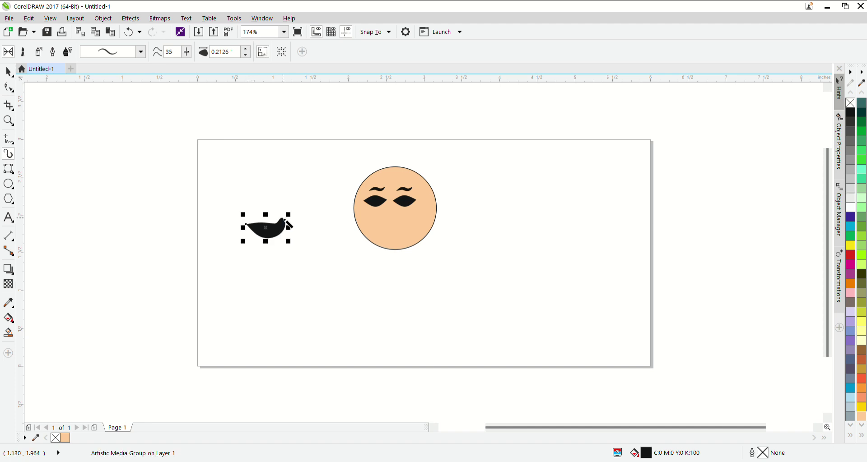
Shrink the smile stroke, place it on the lower face as the mouth, and rotate it slightly clockwise.
key(space)
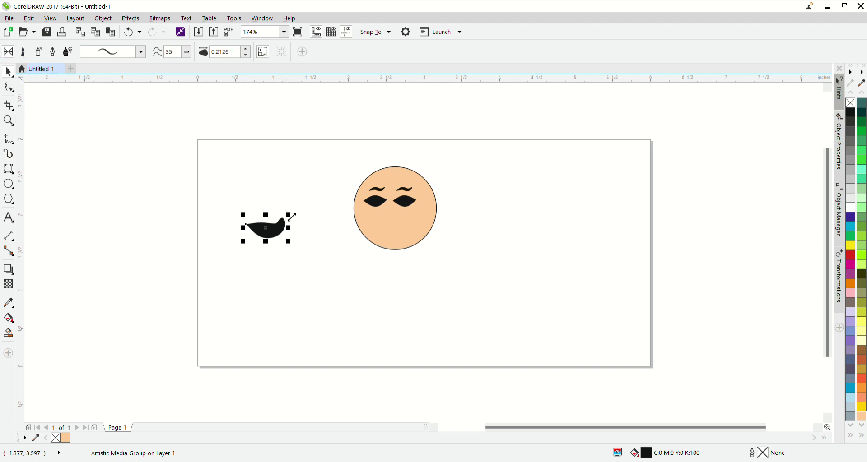
mouse_move(288, 215)
mouse_down()
mouse_move(289, 225)
mouse_move(325, 238)
mouse_move(418, 229)
mouse_move(389, 228)
mouse_move(397, 237)
mouse_move(411, 226)
mouse_up()
click(398, 234)
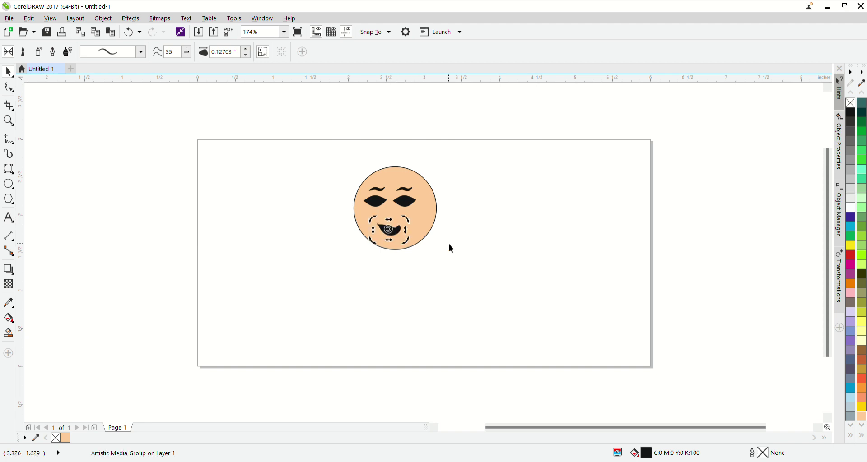
Try filling the mouth with pink (#FF0066) and dark red (#990000).
click(861, 426)
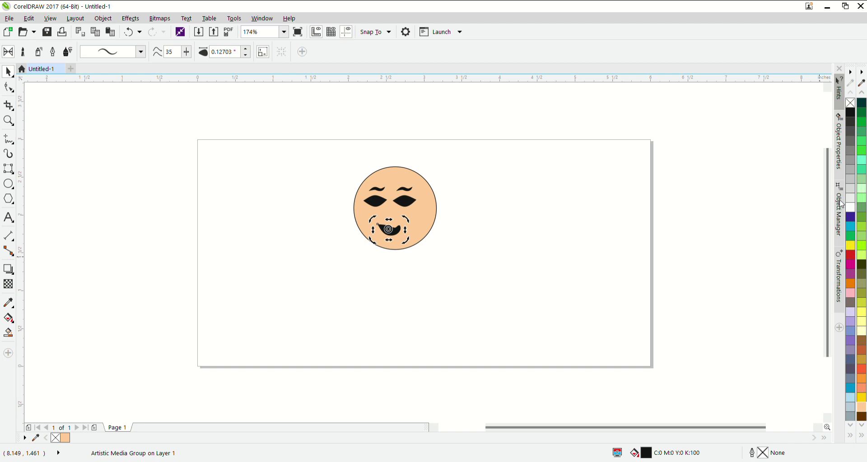
click(851, 144)
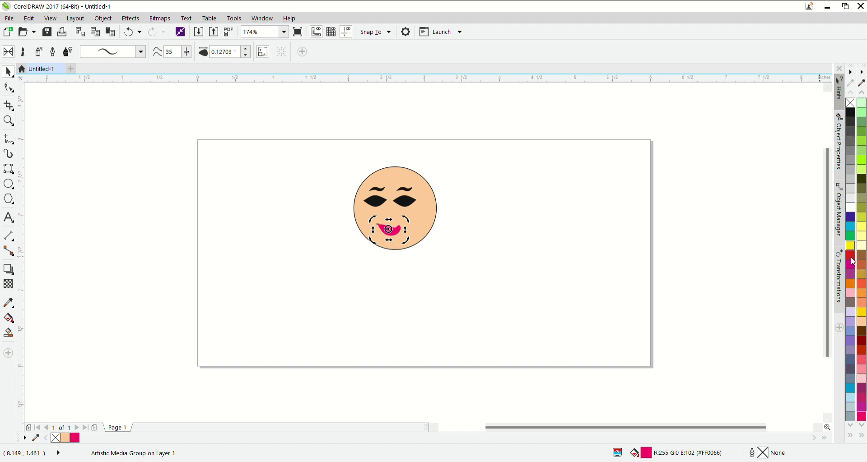
click(862, 341)
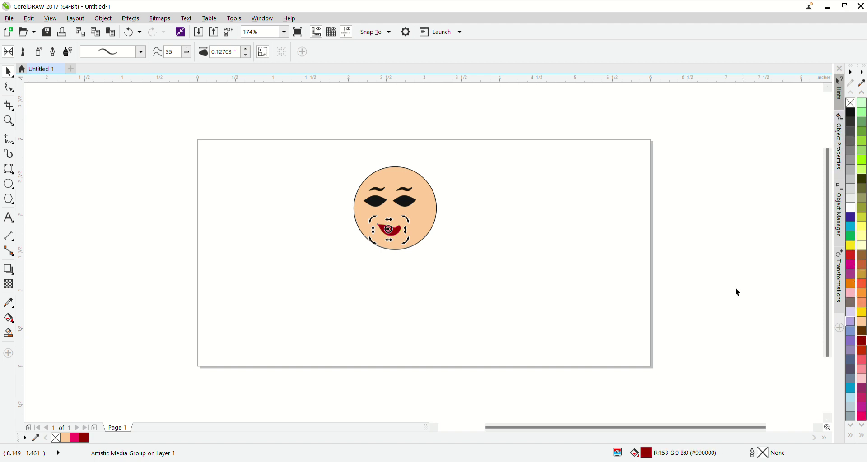
click(589, 260)
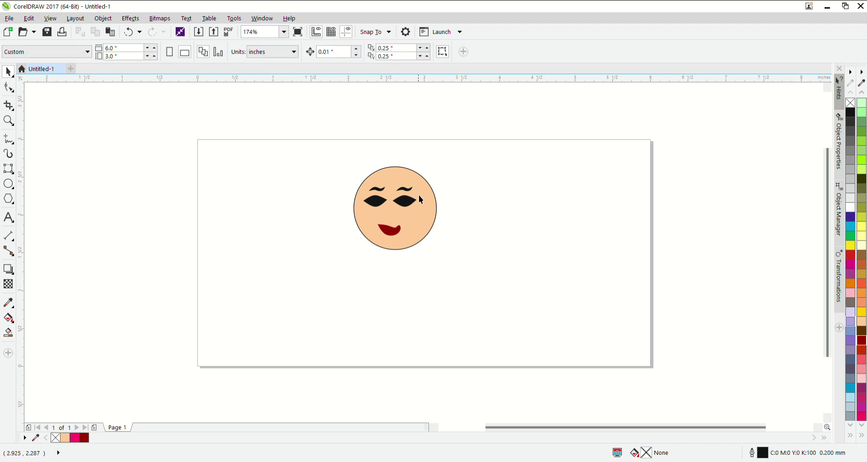
Recolour the mouth, trying a red fill before settling on black.
click(393, 232)
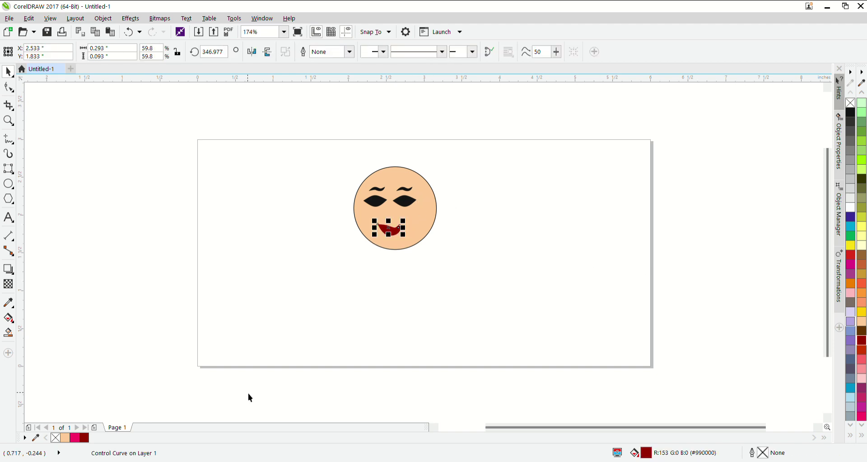
click(851, 255)
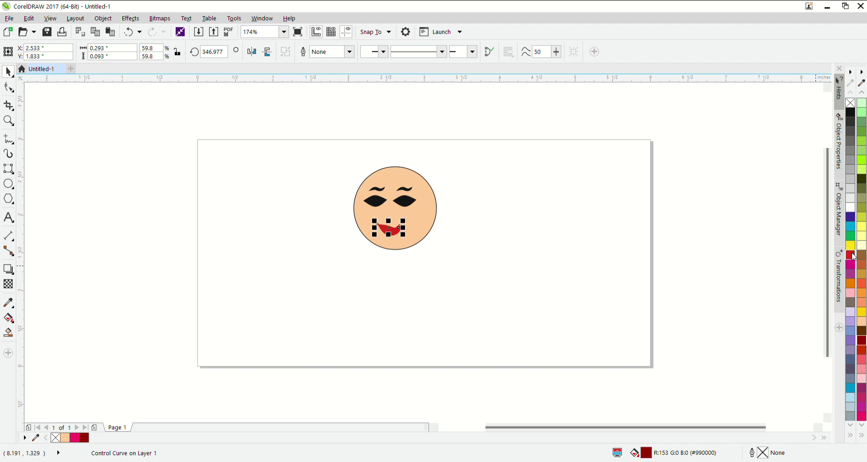
click(850, 113)
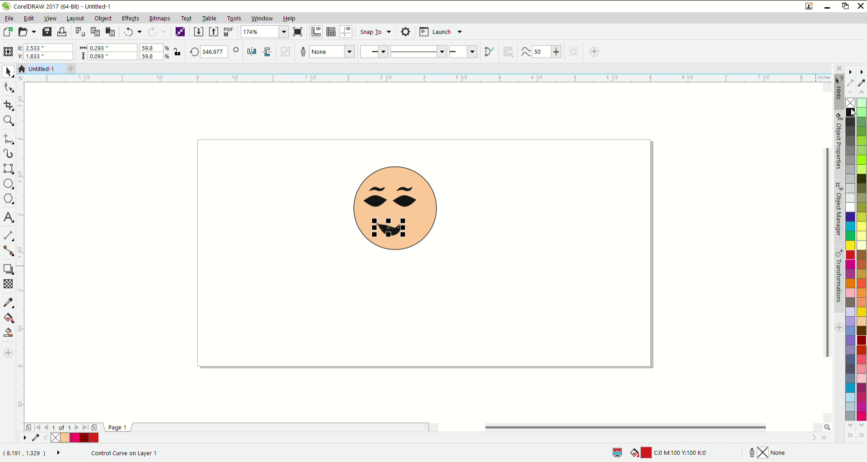
click(645, 180)
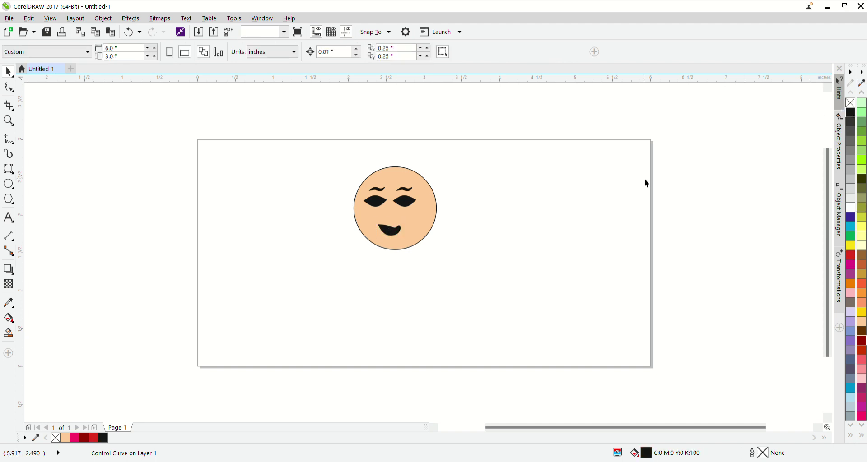
click(409, 183)
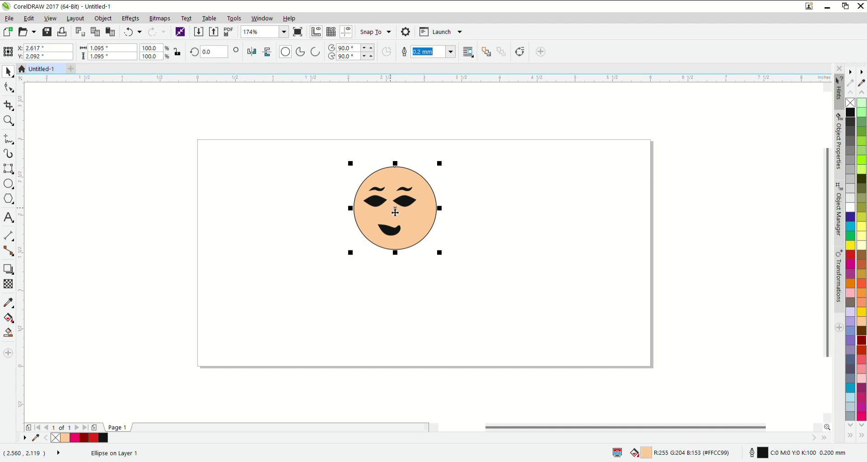
click(294, 217)
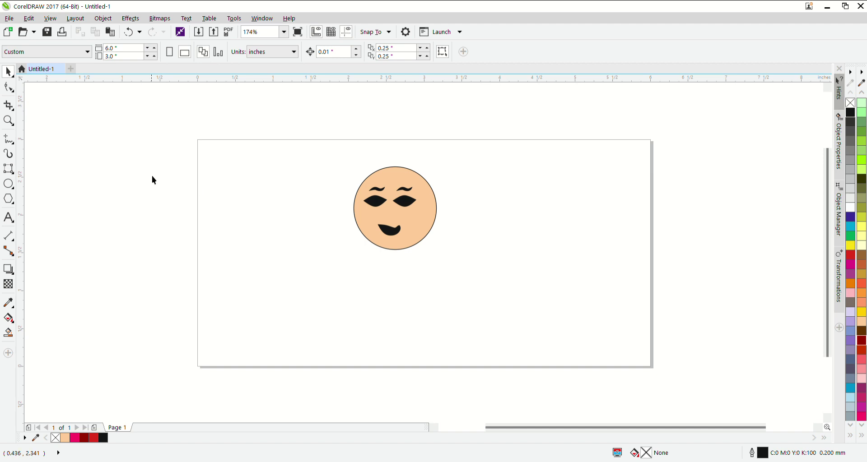
Draw three overlapping rectangles beside the page, the first about 1.06 in square and the last about 0.89 by 0.74 in.
click(9, 184)
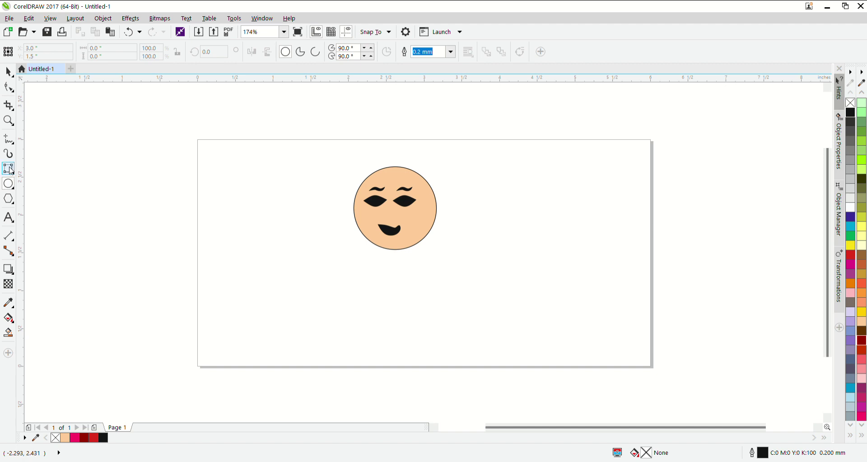
click(13, 172)
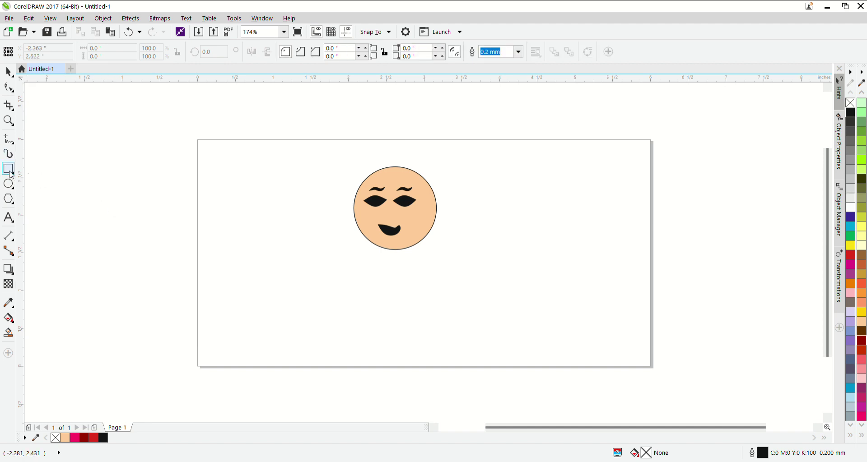
drag(98, 175, 179, 255)
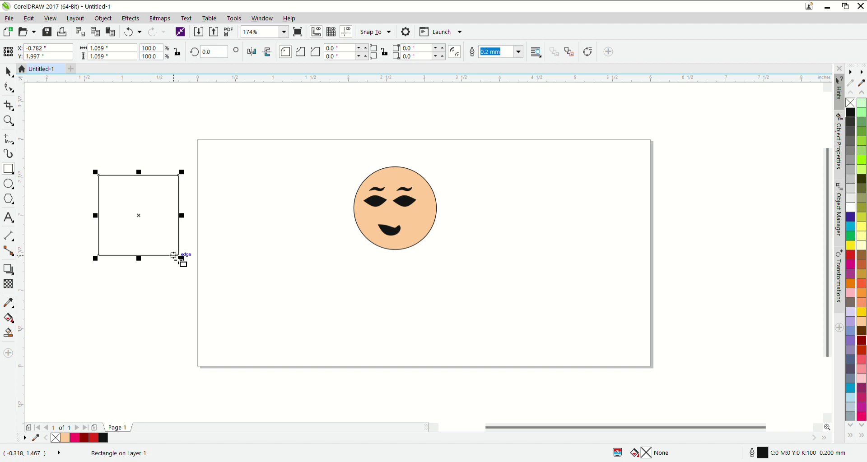
drag(124, 195, 204, 248)
drag(136, 126, 203, 182)
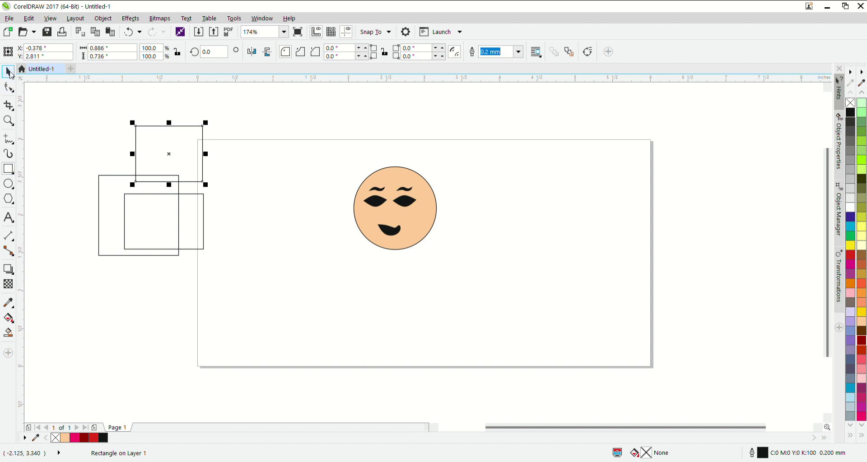
click(10, 73)
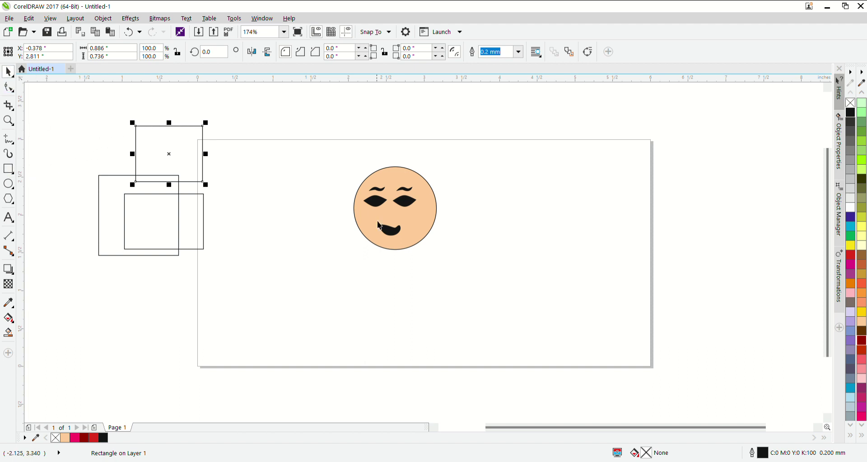
Give the uppermost rectangle a 2.5 mm light pink outline, trying a blue fill before switching to orange.
click(849, 218)
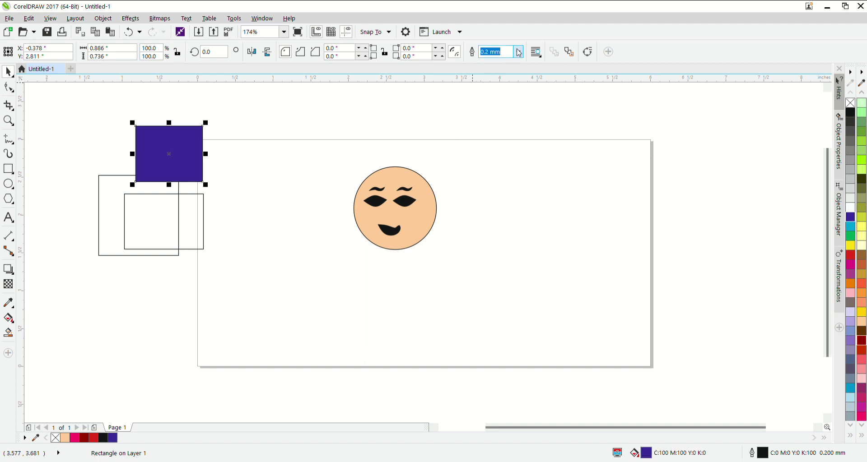
text(2.5)
key(Return)
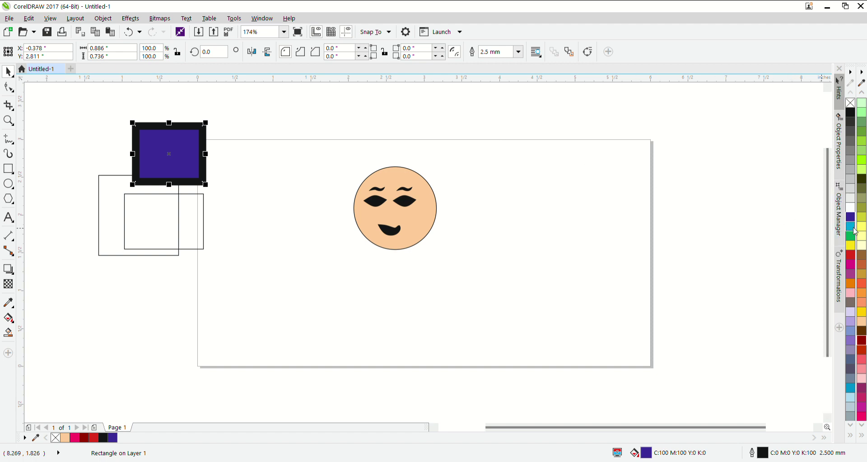
right_click(851, 294)
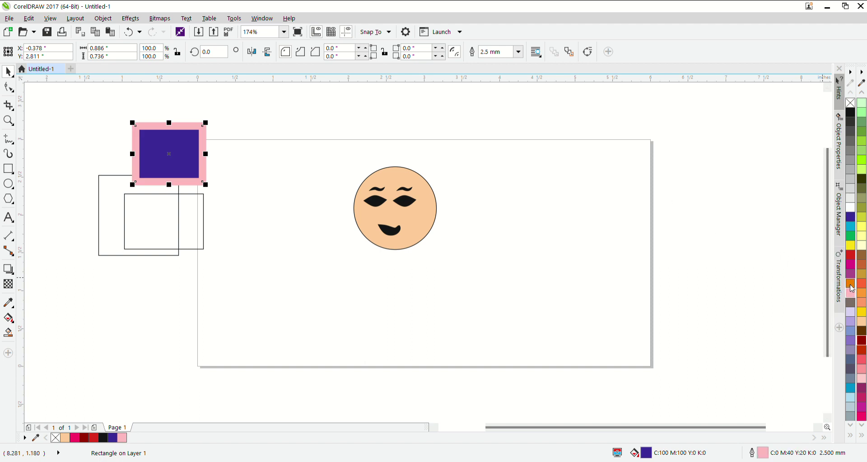
click(851, 286)
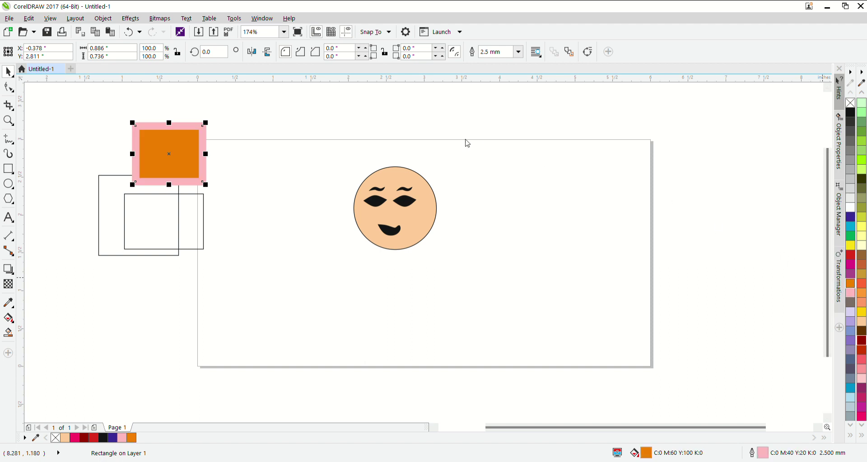
Delete the three rectangles beside the page.
click(318, 113)
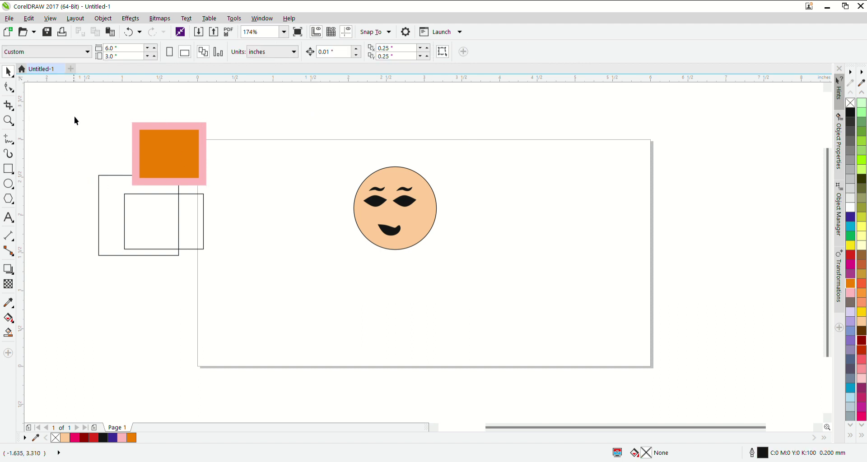
drag(139, 162, 286, 285)
key(Delete)
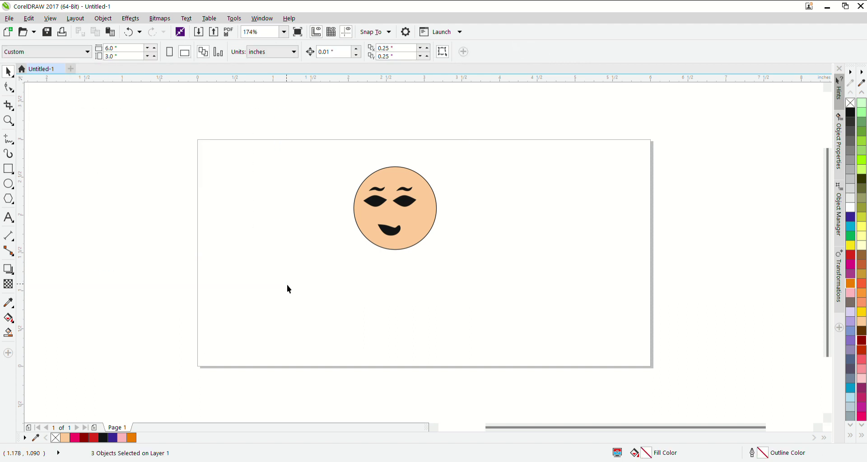
click(8, 187)
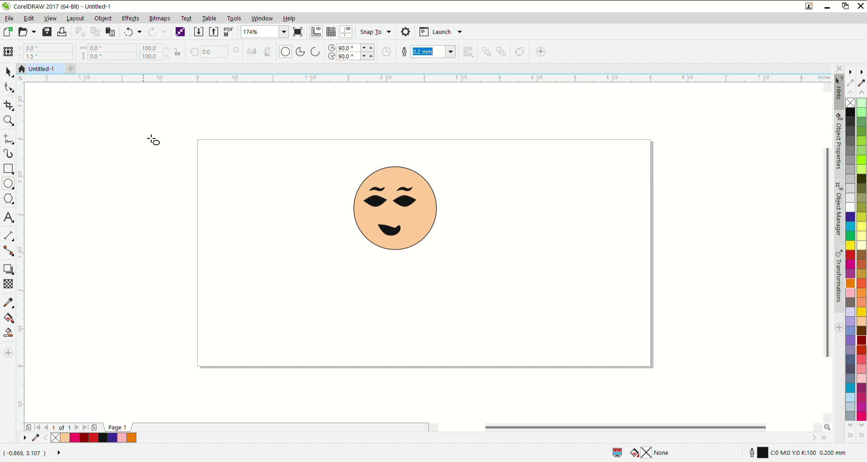
click(8, 73)
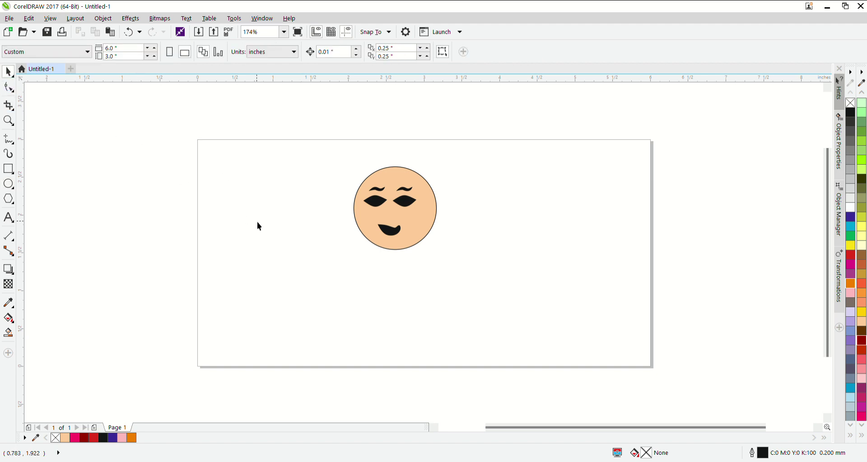
click(10, 188)
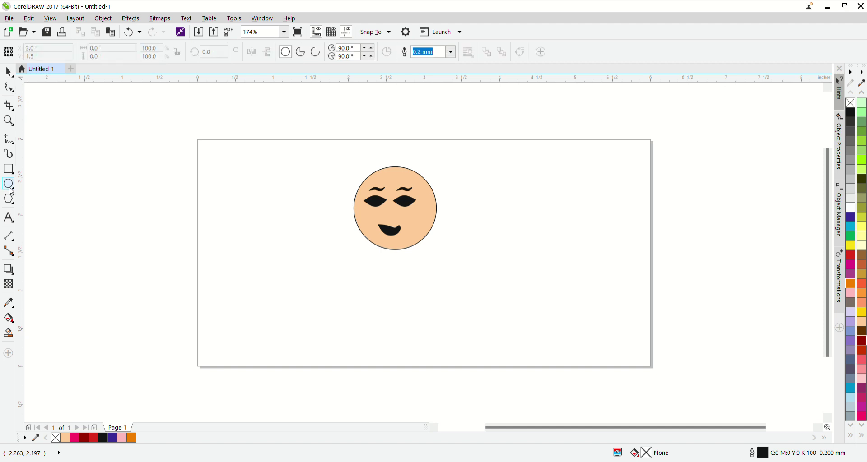
Draw a tilted 3-point rectangle beside the face, spanning about 3.43 by 3.35 in, and delete it.
click(10, 171)
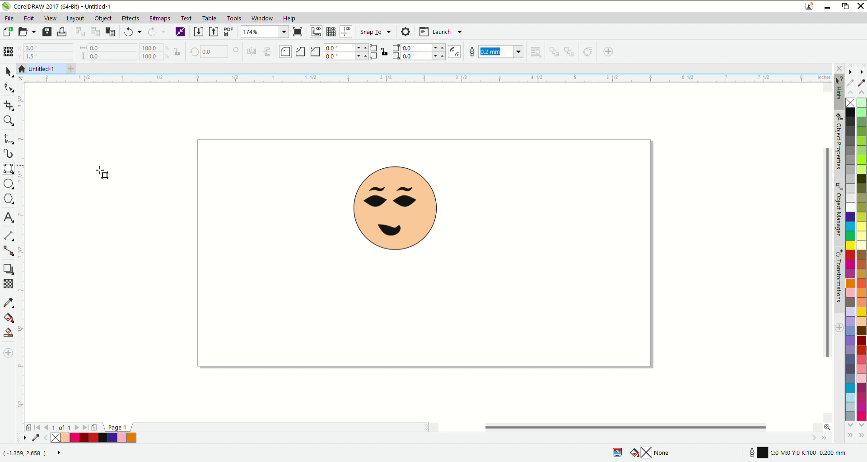
drag(100, 171, 177, 341)
drag(177, 342, 177, 342)
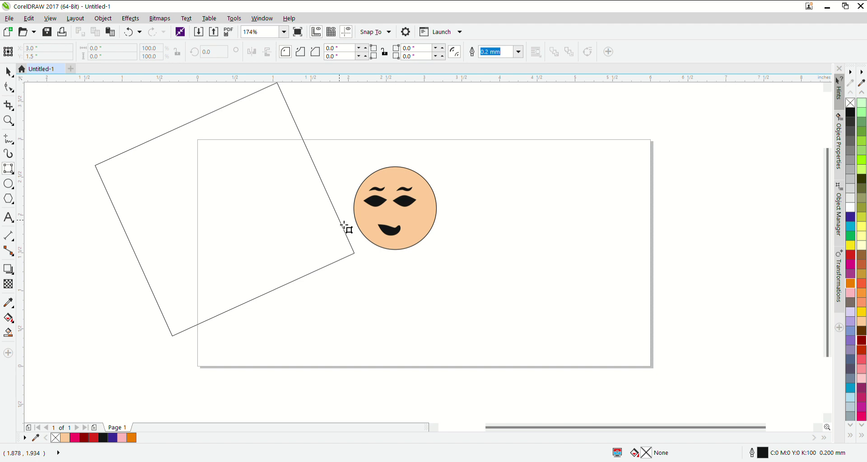
click(344, 226)
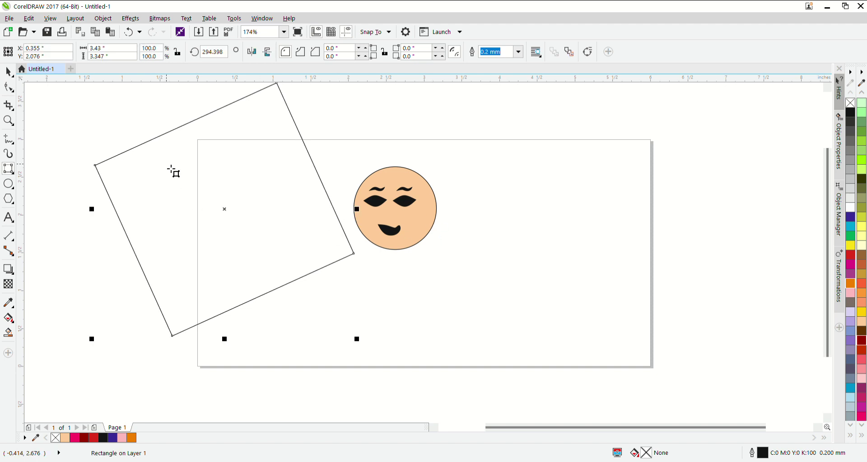
key(Delete)
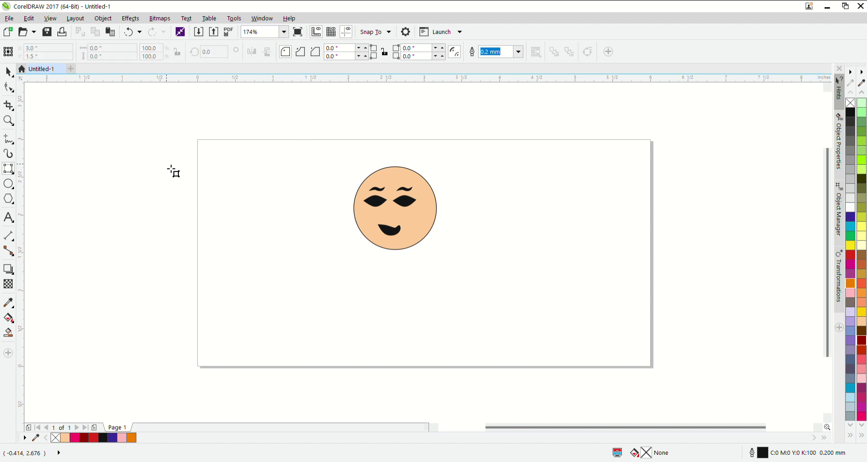
click(10, 174)
click(34, 176)
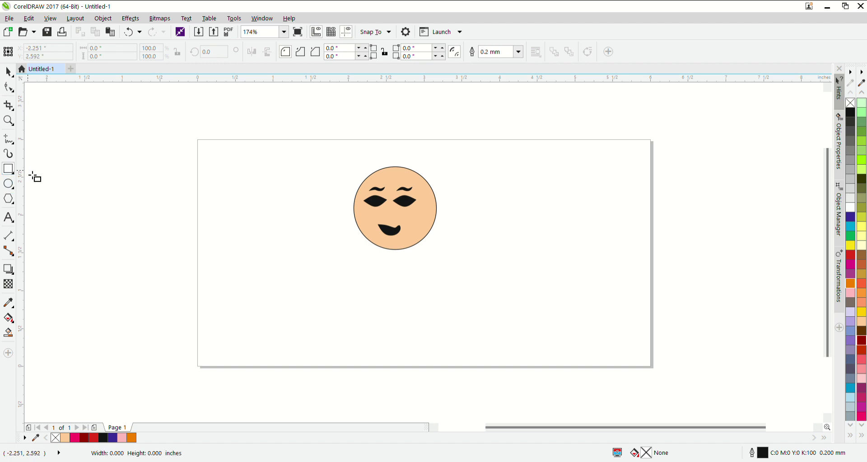
click(8, 72)
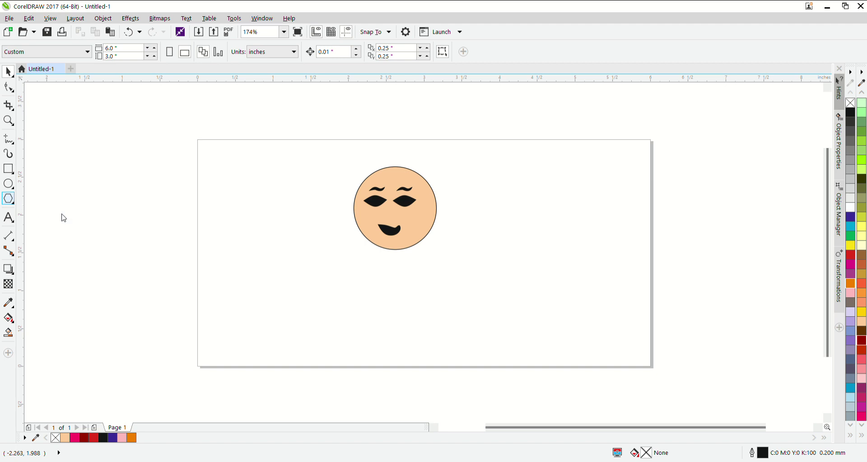
Draw a five-pointed star about 1.59 by 1.66 in beside the page and a pentagon about 1.33 by 1.27 in below it.
key(y)
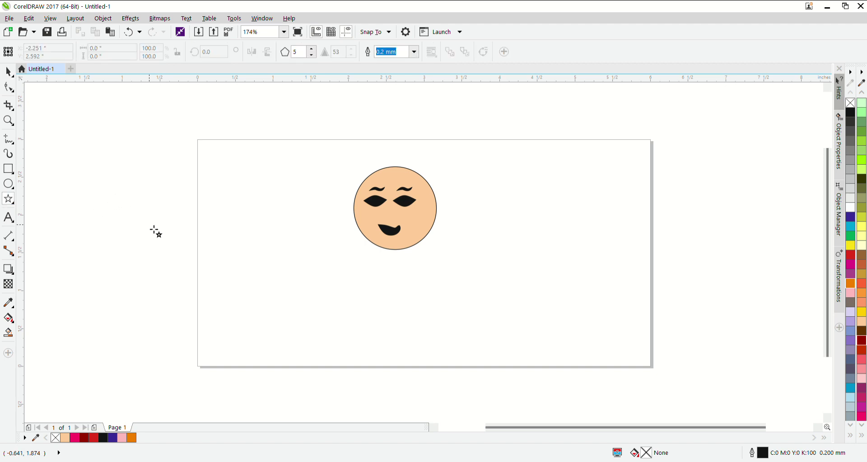
drag(119, 196, 188, 271)
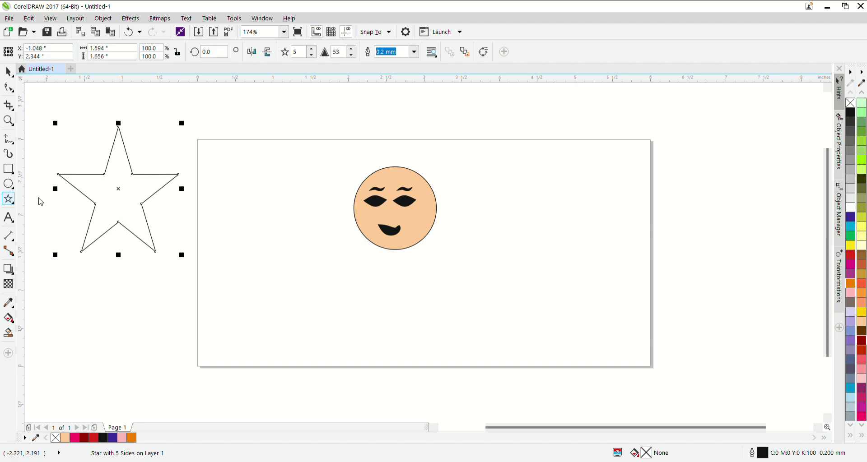
key(y)
drag(96, 282, 177, 392)
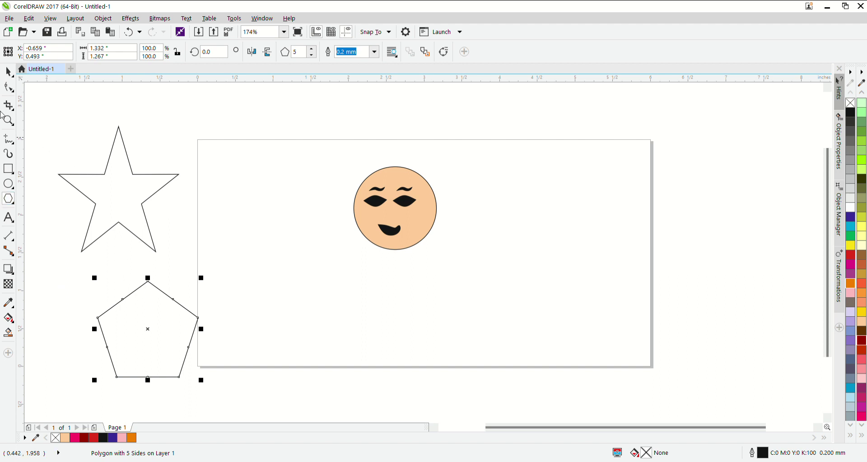
Delete the pentagon and the star beside the page.
click(8, 71)
drag(40, 117, 168, 349)
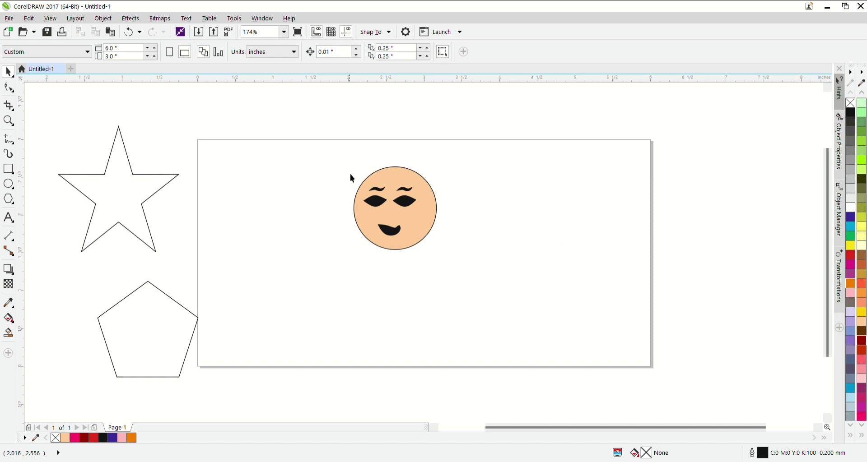
drag(200, 125, 115, 332)
drag(69, 369, 64, 382)
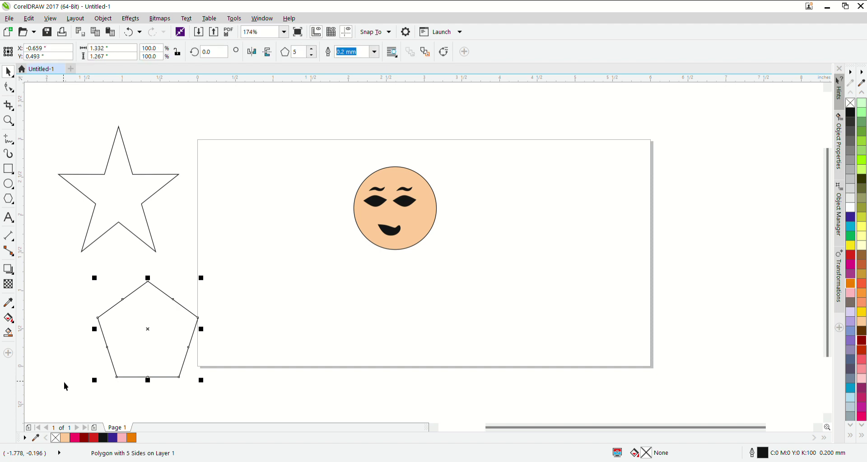
key(Delete)
click(124, 188)
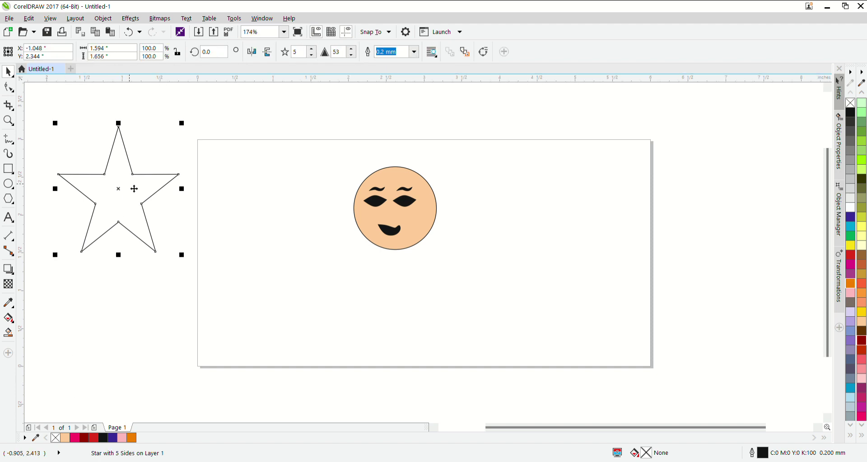
key(Delete)
drag(230, 231, 231, 169)
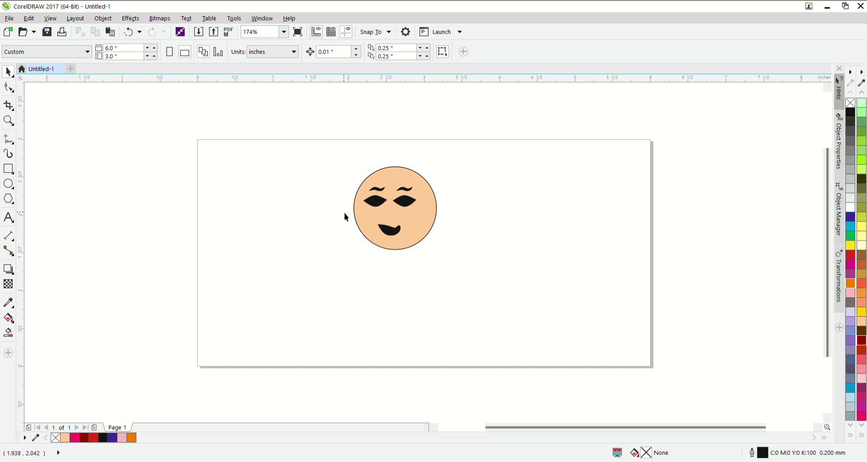
Draw a circle about 0.067 in across on the left eye, redoing the first attempt, and fill it white.
click(8, 182)
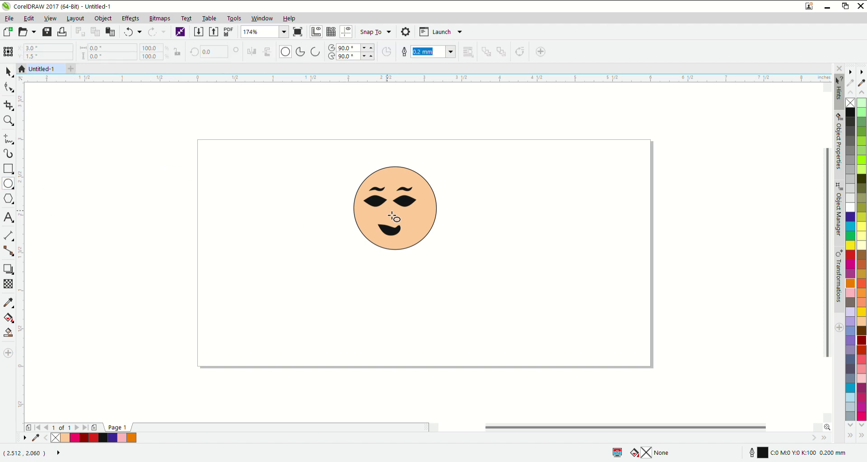
drag(364, 192, 387, 211)
key(ctrl+z)
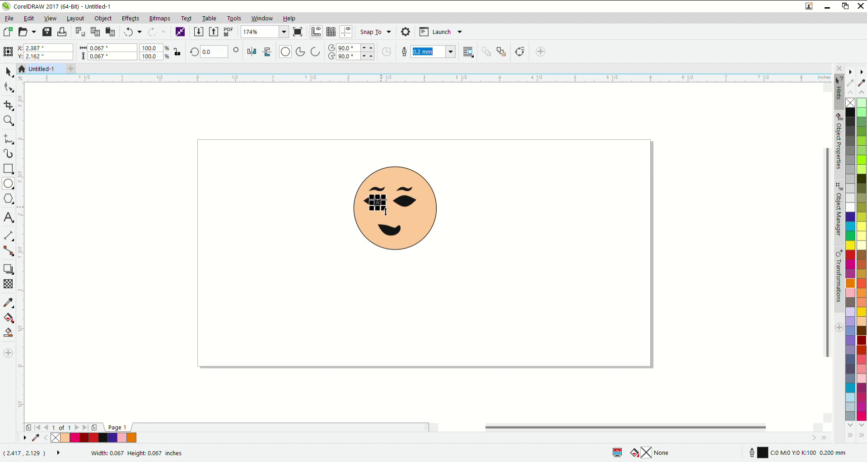
click(850, 209)
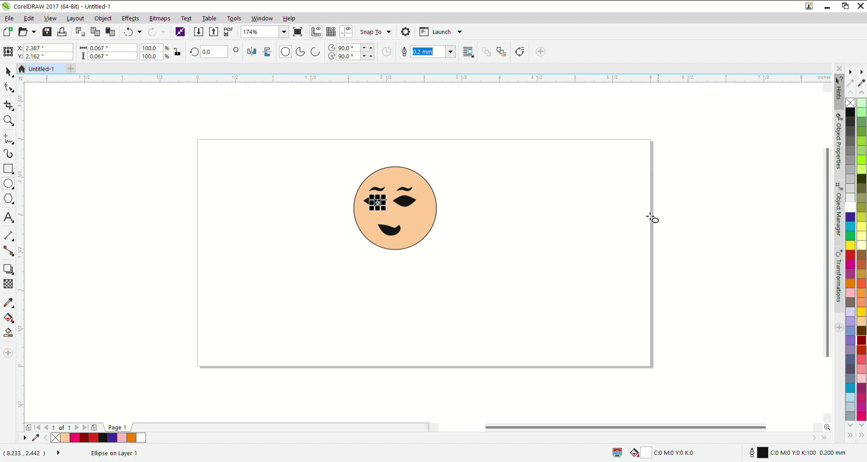
Enlarge the white circle to about 0.098 in across and move it into the left half of the left eye.
key(z)
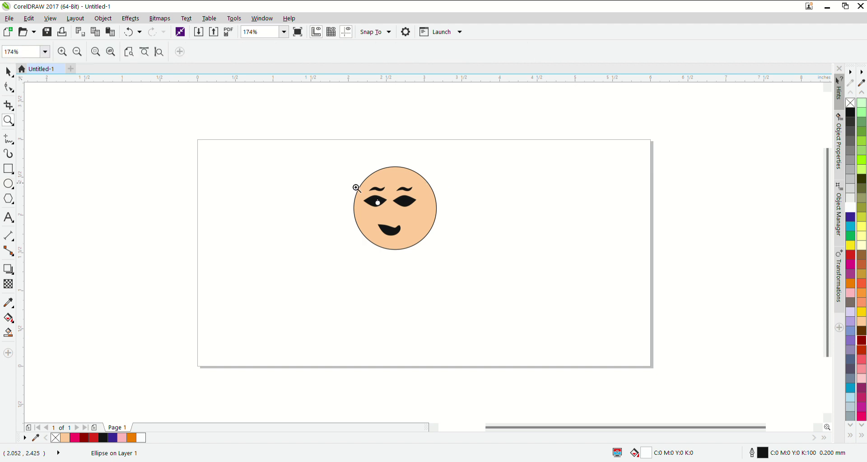
drag(349, 181, 450, 212)
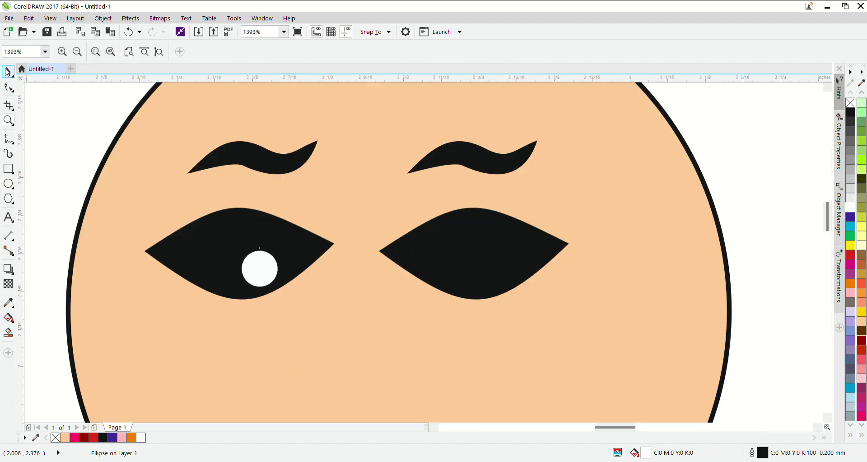
click(8, 72)
drag(263, 275, 261, 229)
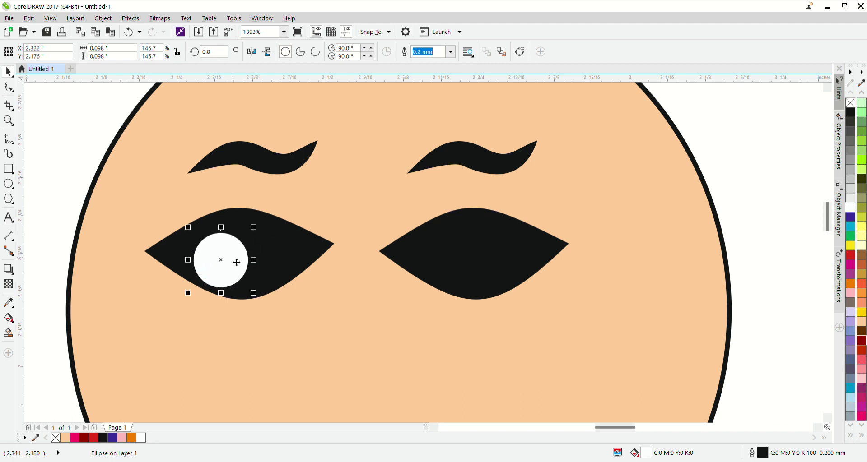
drag(236, 262, 227, 258)
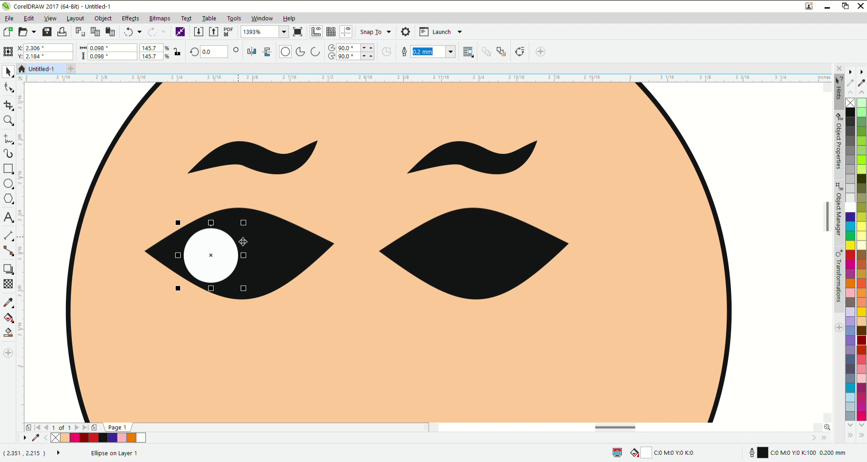
Copy the white circle straight across to the matching spot in the right eye.
drag(216, 256, 454, 262)
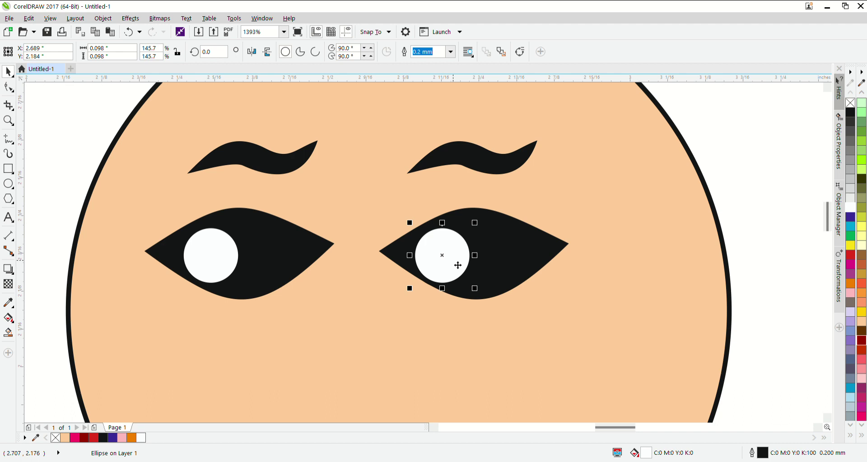
Check the whole face at page scale with nothing selected.
key(z)
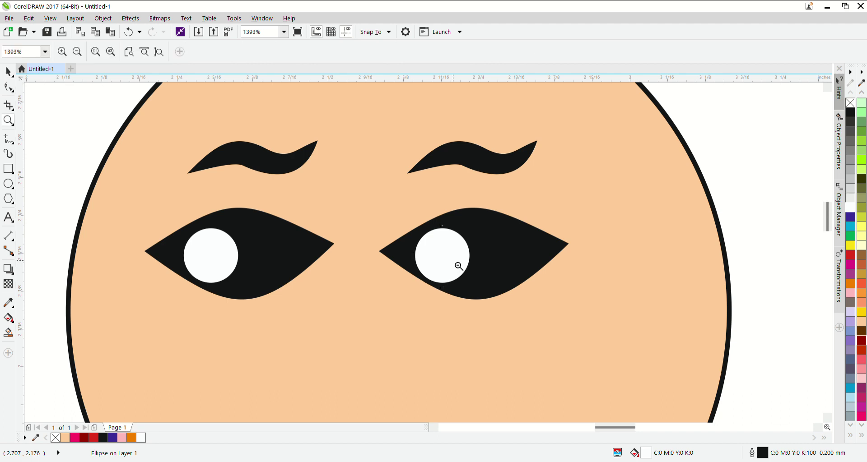
right_click(458, 266)
right_click(458, 267)
right_click(459, 266)
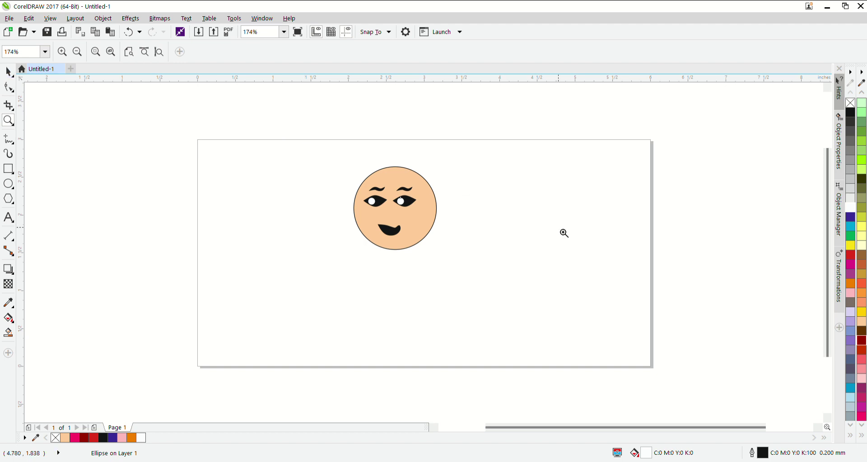
key(space)
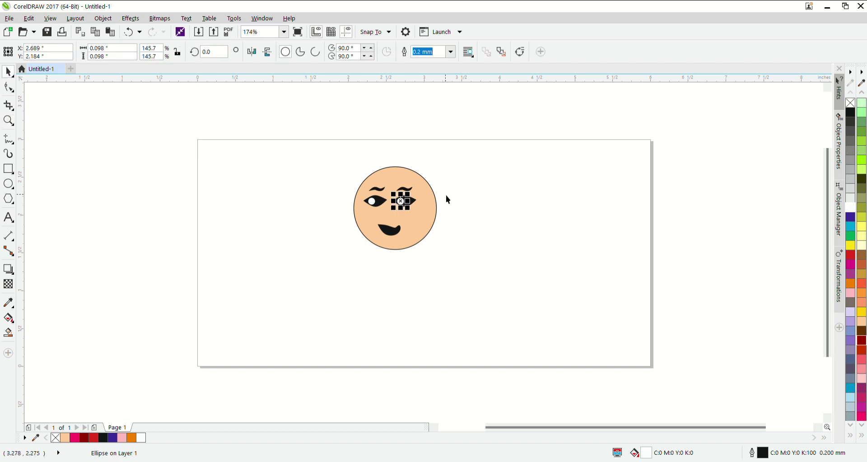
click(447, 199)
key(space)
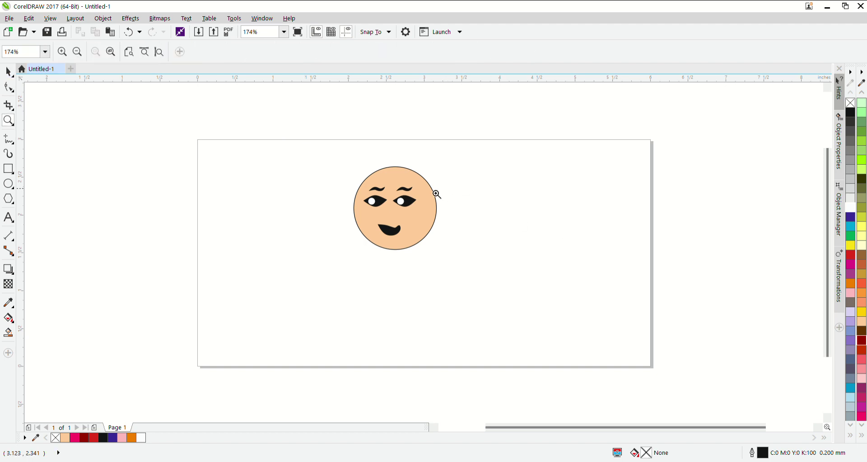
Place a reduced copy of the right eye's white circle, about 0.049 in across, inside the original circle.
drag(357, 188, 432, 242)
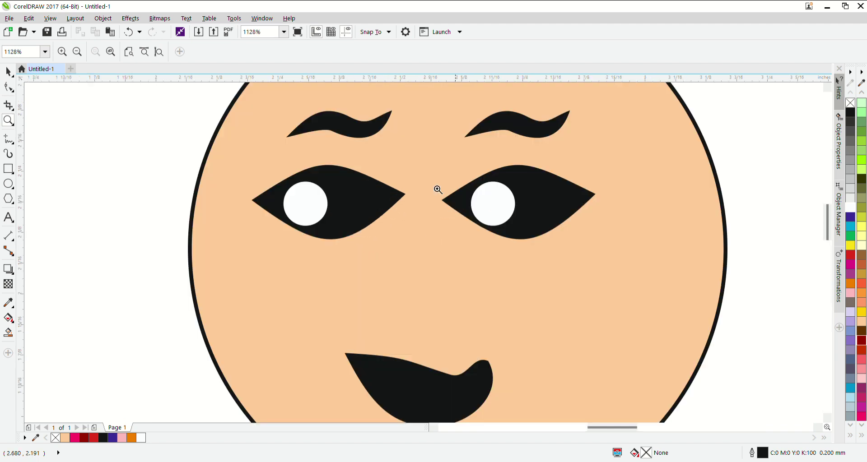
key(space)
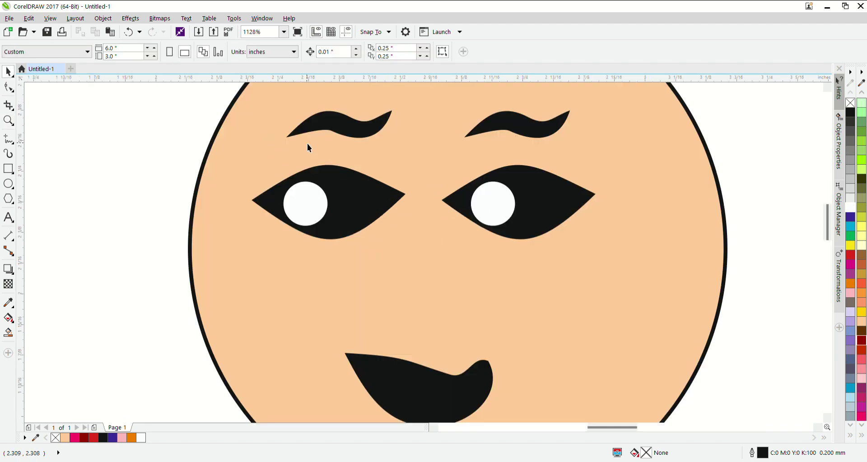
click(491, 200)
drag(519, 177, 509, 195)
key(ctrl+z)
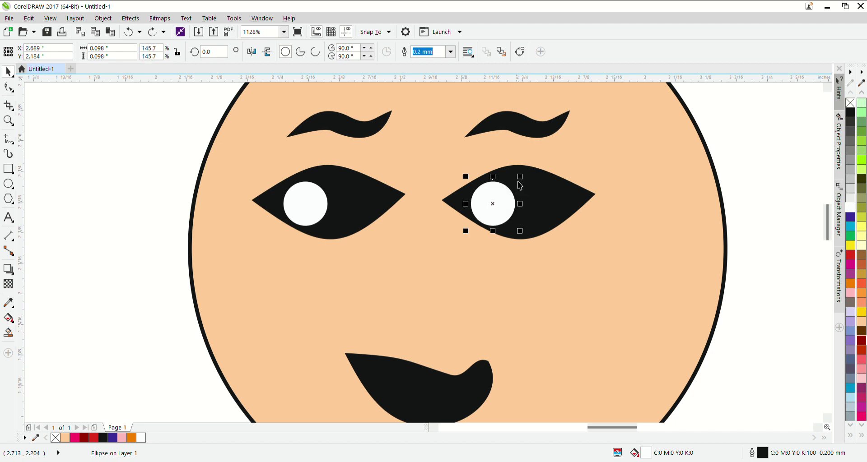
click(527, 180)
drag(527, 180, 490, 208)
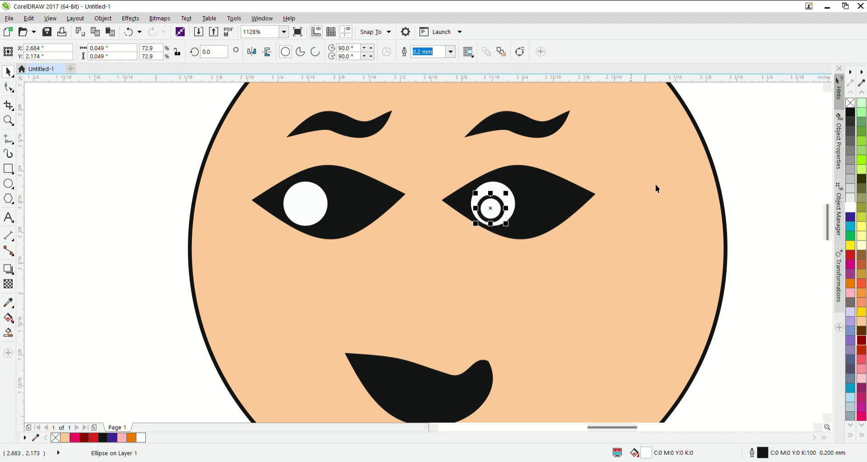
Make the small circle solid black without an outline and shift it to the upper-left edge of the white circle.
click(850, 116)
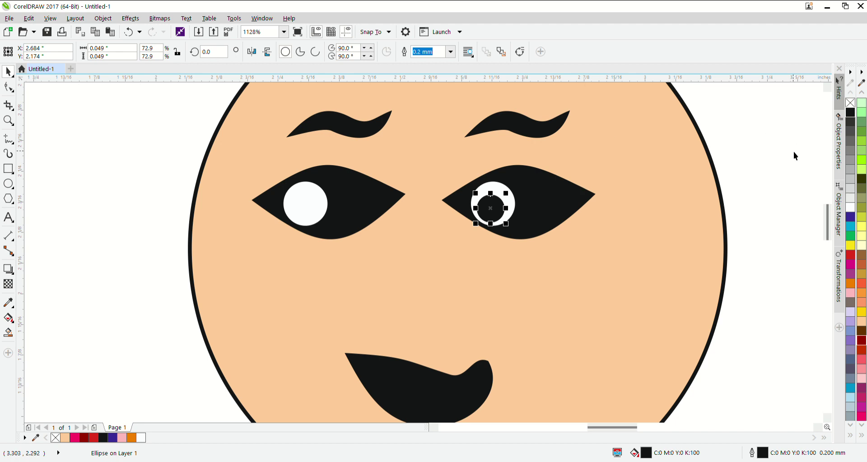
right_click(850, 103)
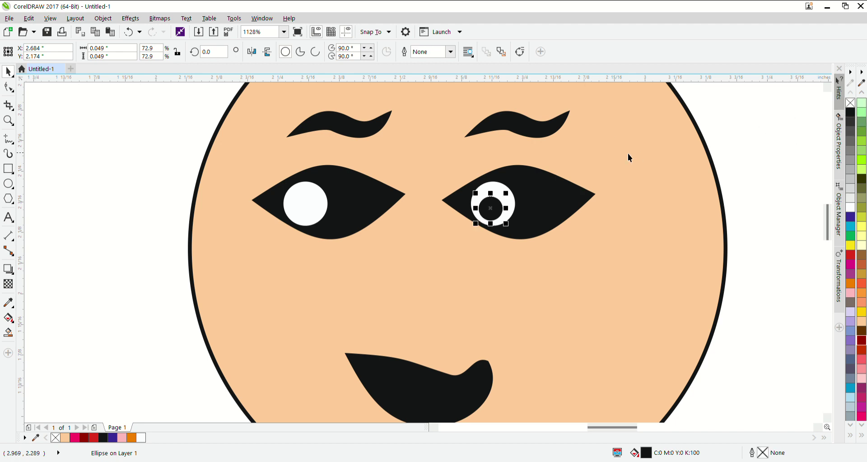
drag(492, 213, 433, 217)
key(ctrl+z)
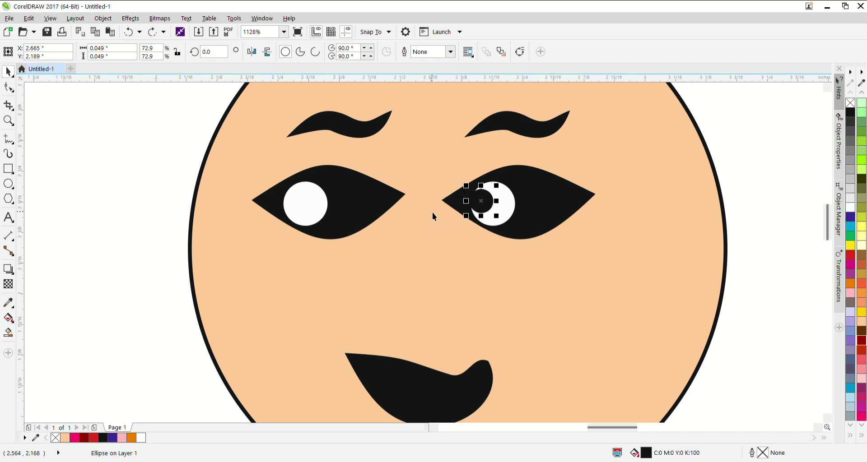
Copy the black pupil straight across to the matching spot on the left eye's white circle.
drag(479, 201, 295, 201)
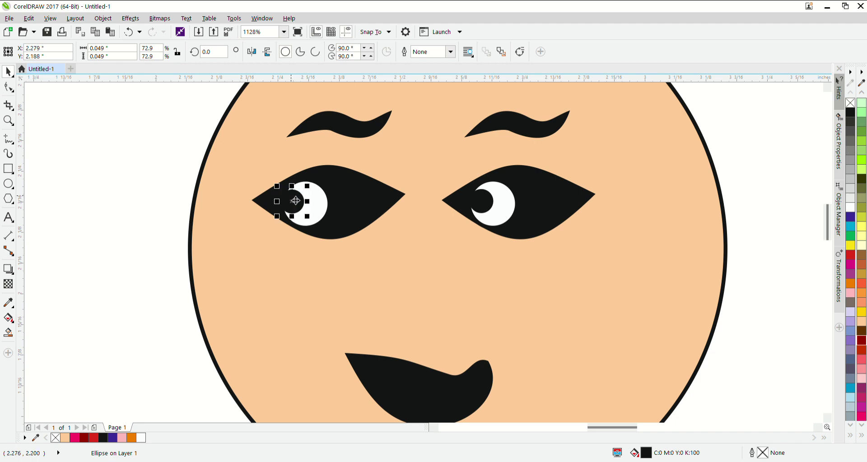
click(91, 194)
key(z)
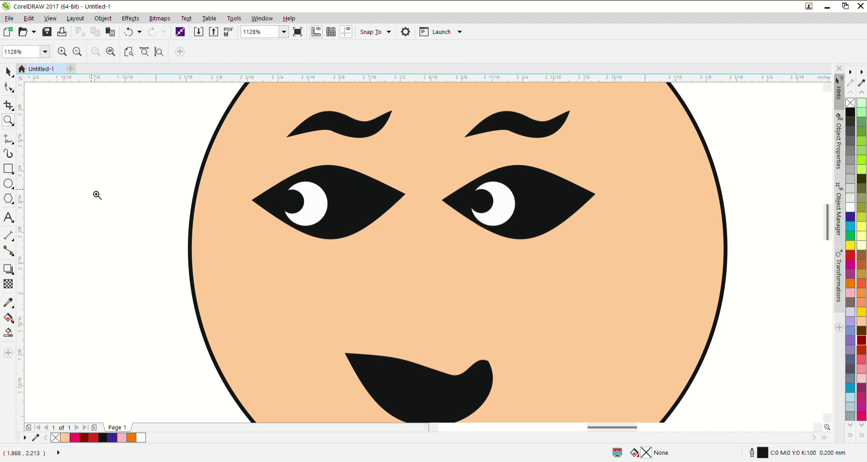
right_click(108, 202)
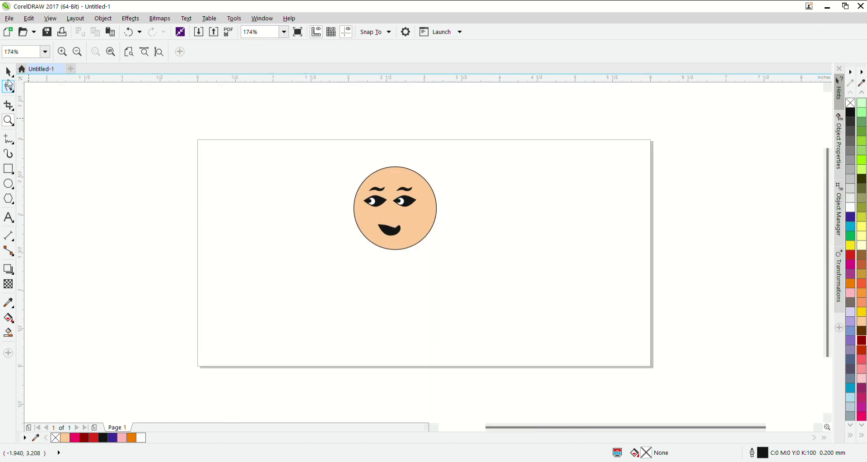
click(8, 71)
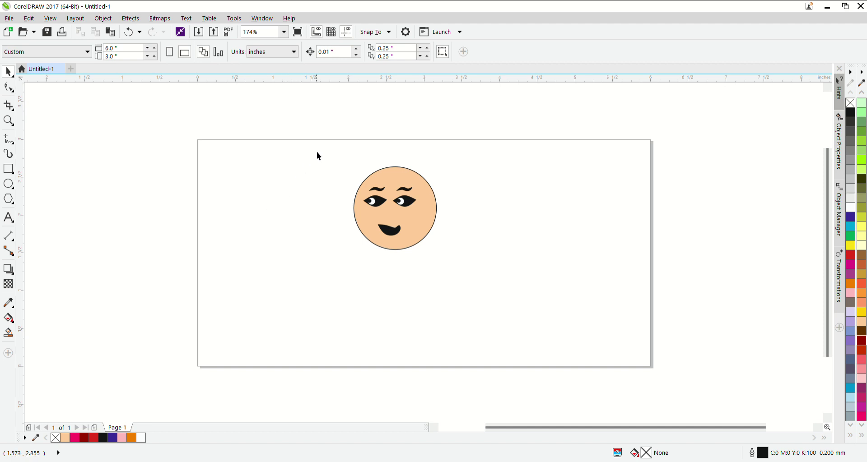
Add the artistic text "Meedanimation" in 24 pt Arial on the page, starting beside the face.
click(10, 221)
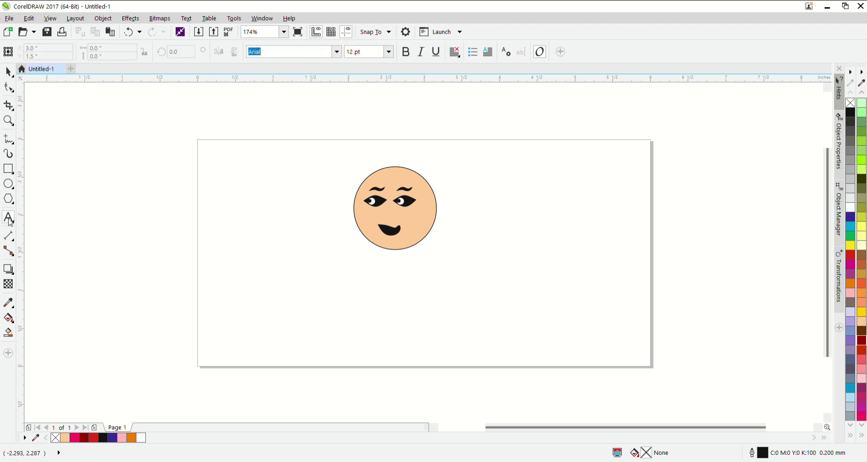
click(280, 235)
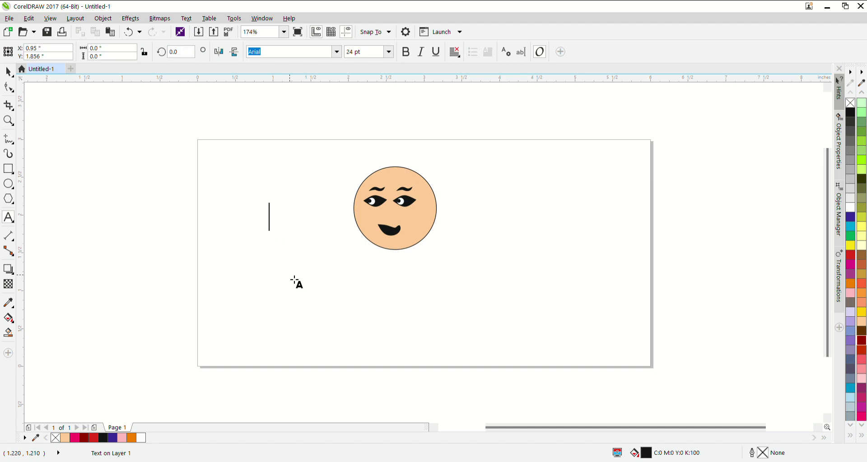
text(Medi)
key(BackSpace)
key(BackSpace)
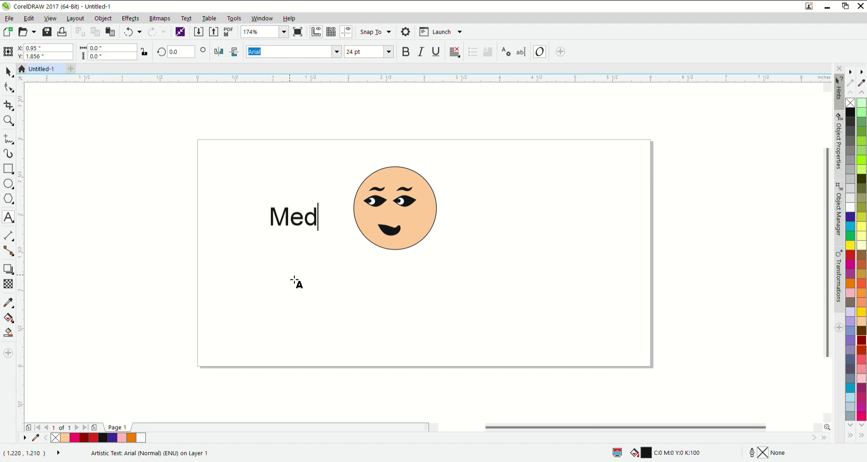
text(edanimation)
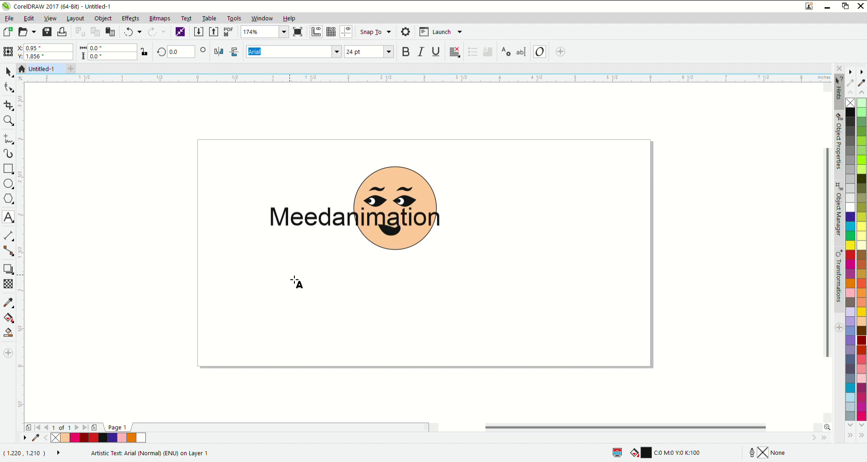
key(ctrl+space)
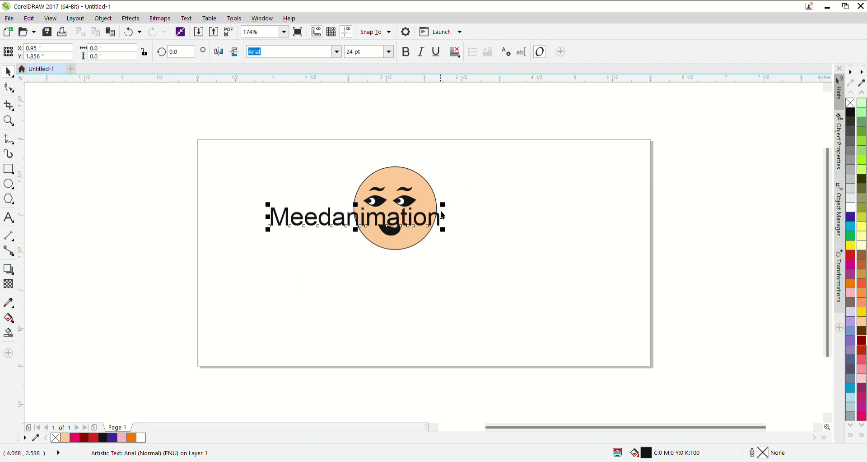
Scale the text down to about 17.8 pt and centre it horizontally just below the face circle.
drag(448, 208, 425, 207)
drag(377, 225, 411, 269)
shift+click(418, 240)
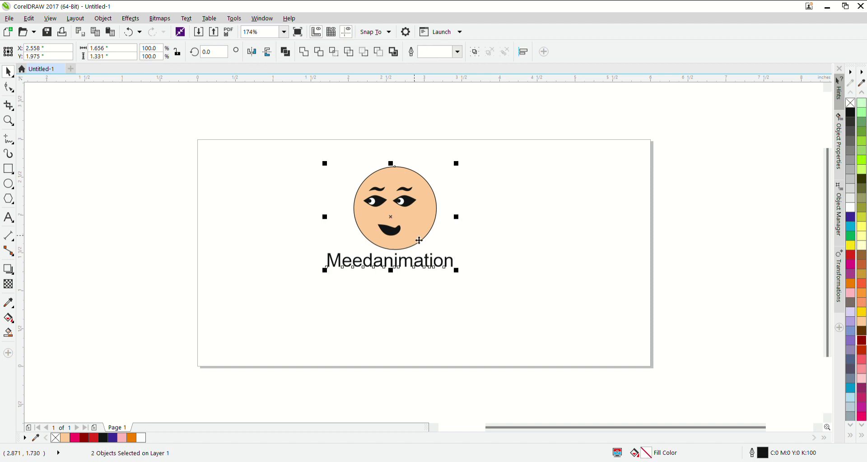
click(470, 248)
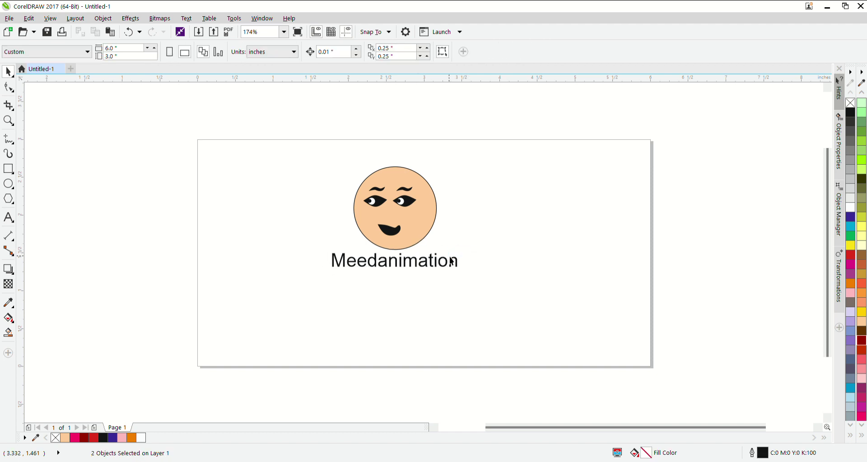
Set the font of the Meedanimation text to Hot Pizza.
click(449, 260)
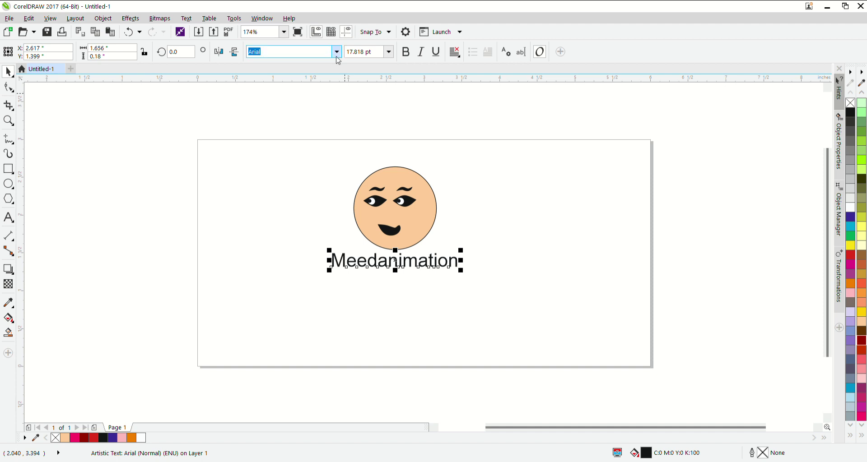
text(Hot Pizza)
key(Return)
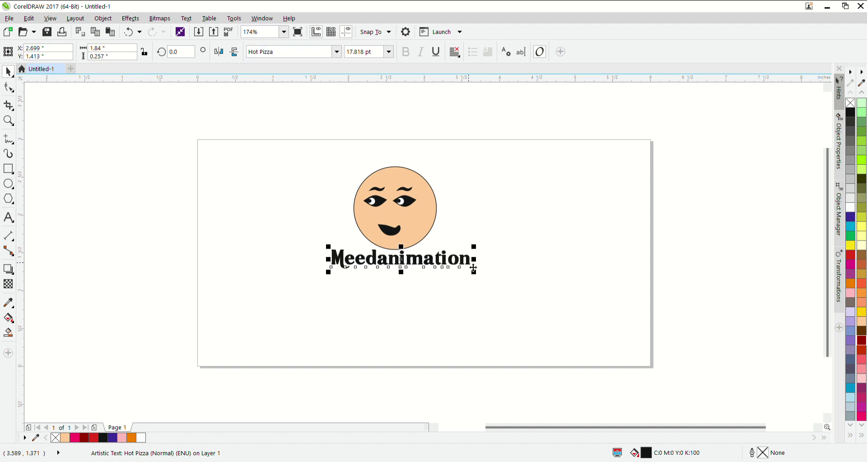
Re-centre the text horizontally on the face circle and move it down slightly.
shift+click(428, 225)
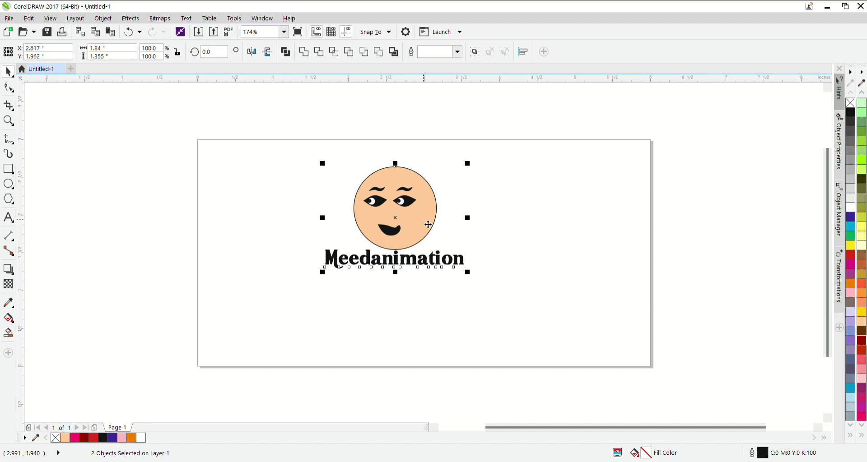
click(484, 233)
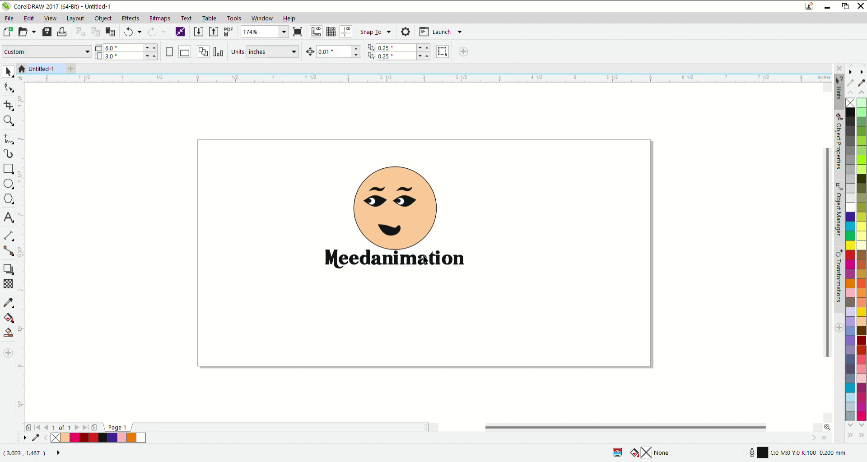
drag(425, 261, 425, 264)
click(471, 223)
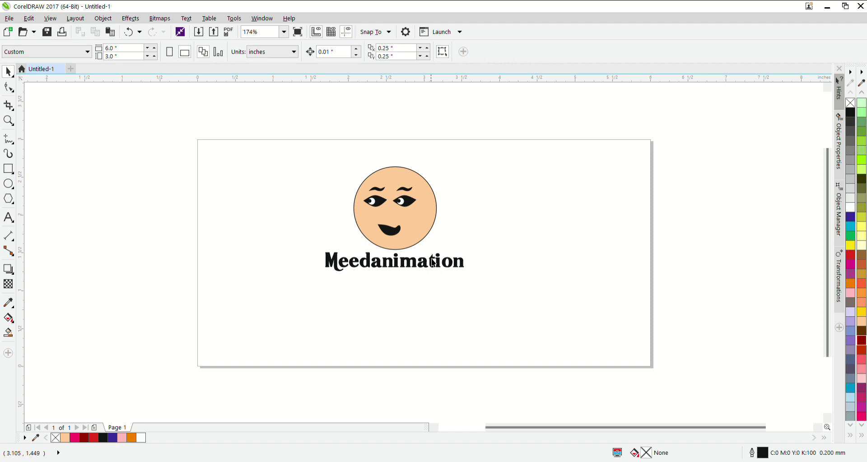
Try a heavy condensed font on the Meedanimation text and undo the change.
key(Tab)
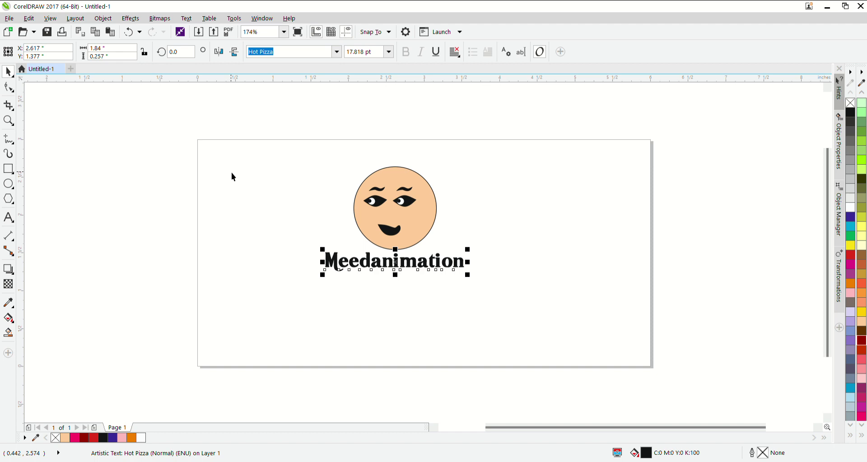
click(305, 191)
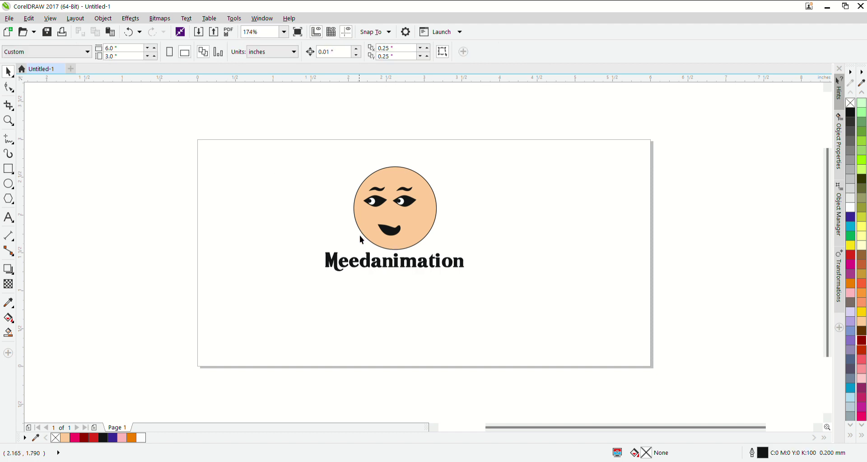
click(347, 260)
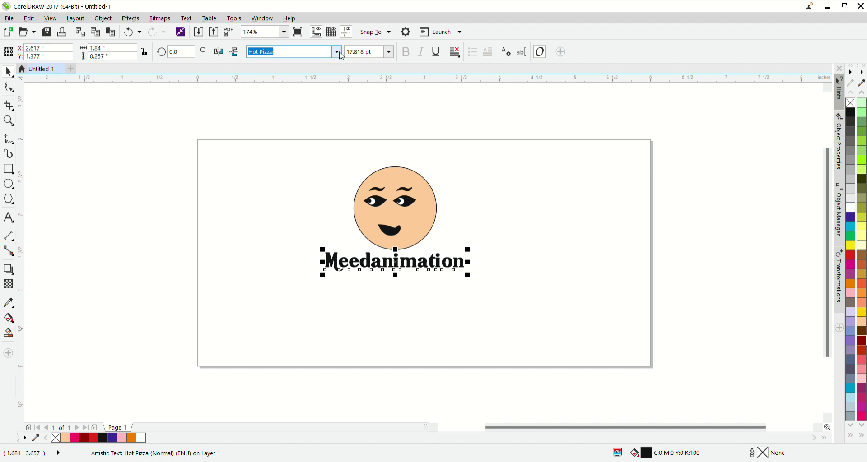
key(Return)
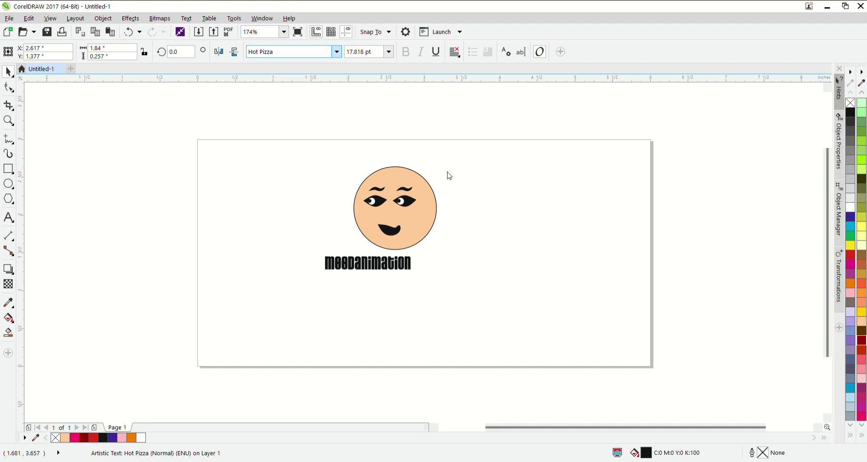
key(ctrl+z)
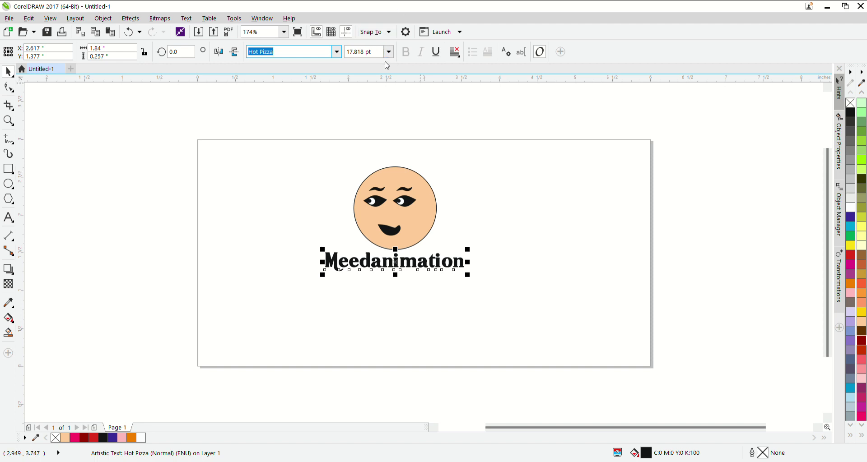
Set the text size to 17.817 pt and fill it lime green (#99FF00), trying dark red (#990000) first.
key(Tab)
key(Return)
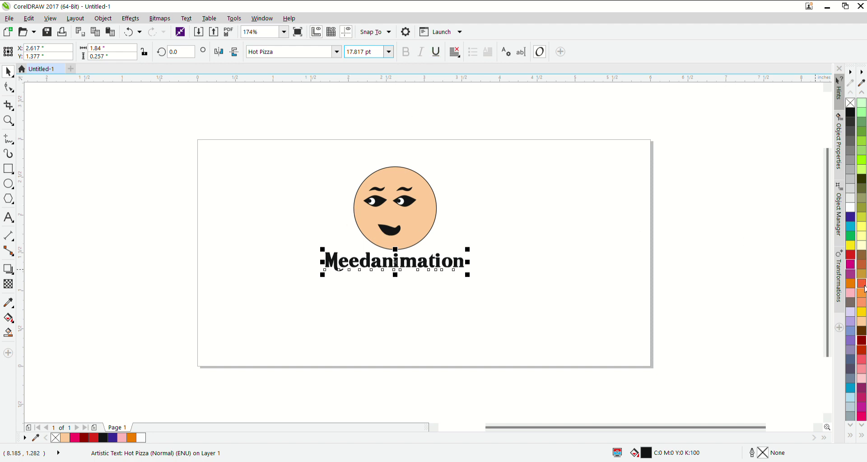
click(862, 340)
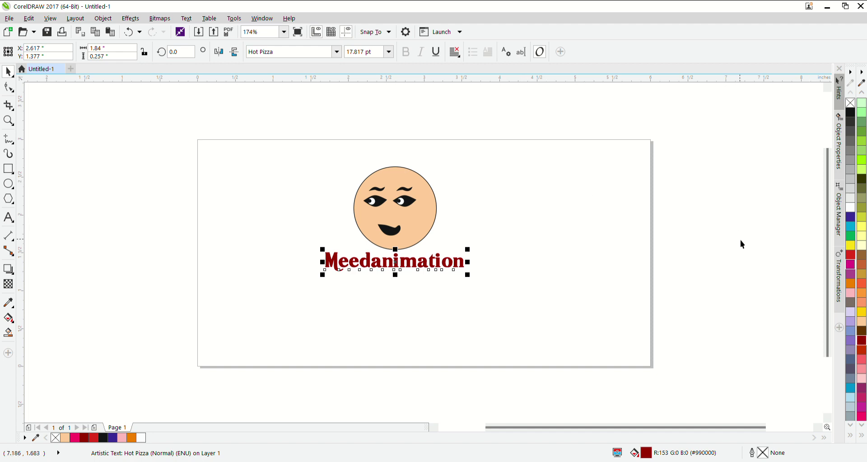
click(861, 160)
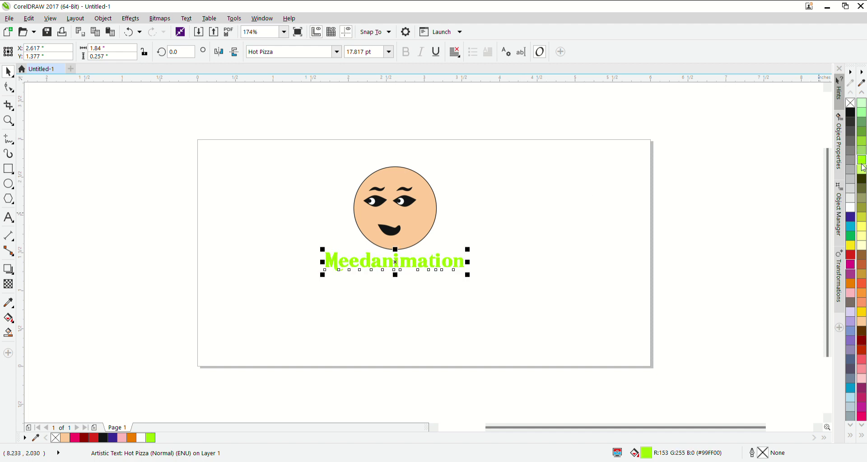
Undo the lime green fill on the Meedanimation text and clear the selection.
key(ctrl+z)
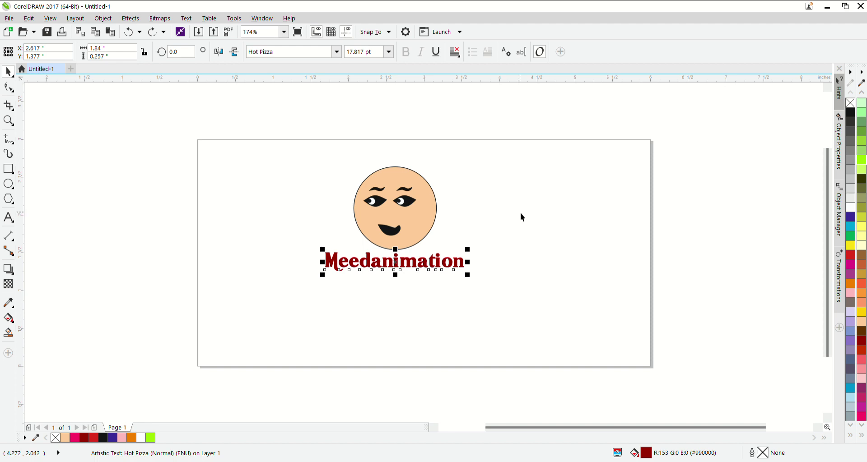
shift+click(364, 207)
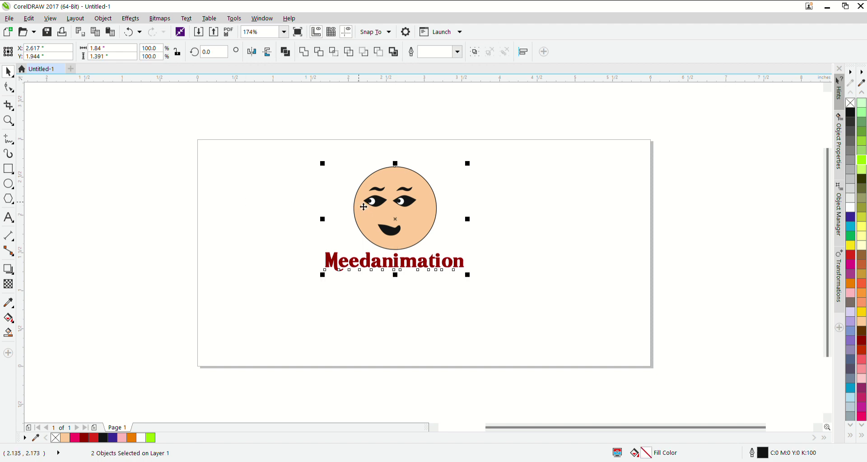
click(266, 204)
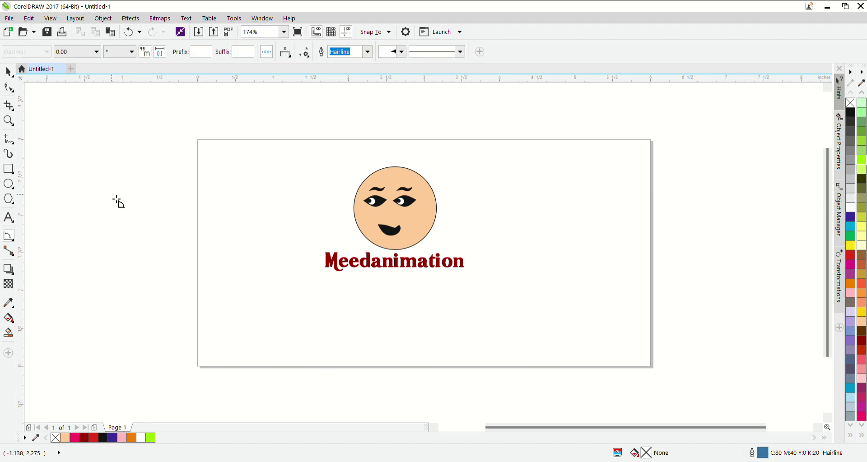
Draw a trial angular dimension beside the page, left of the face, and delete it.
drag(111, 195, 191, 175)
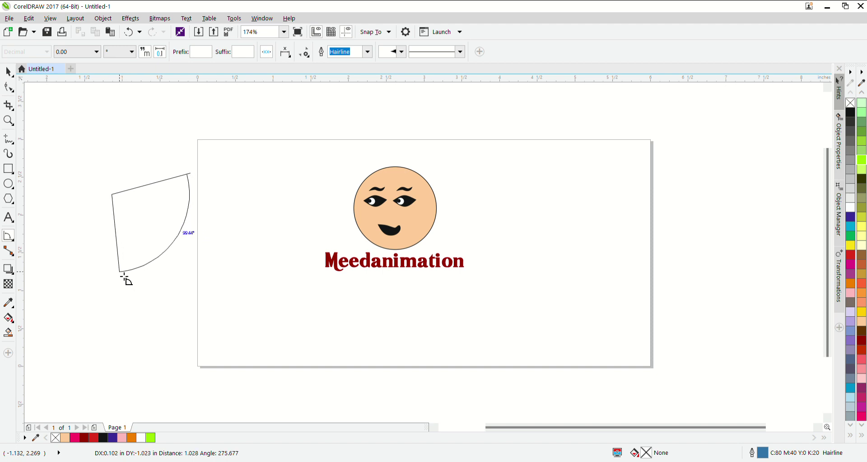
click(184, 295)
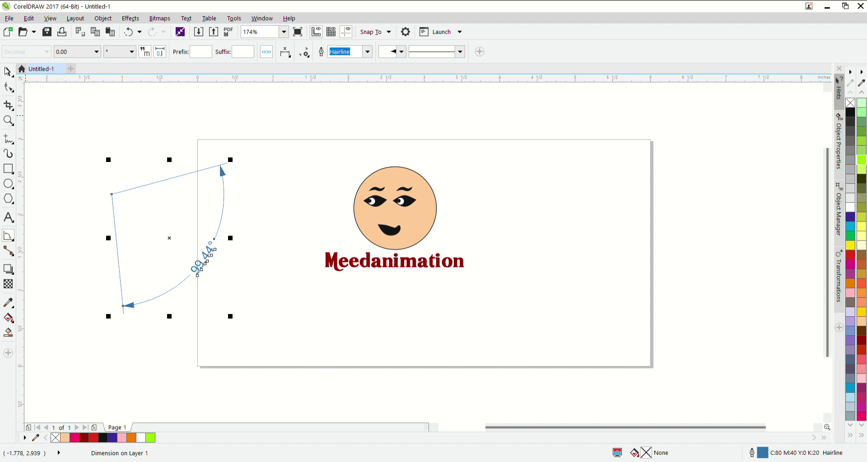
click(8, 71)
key(Delete)
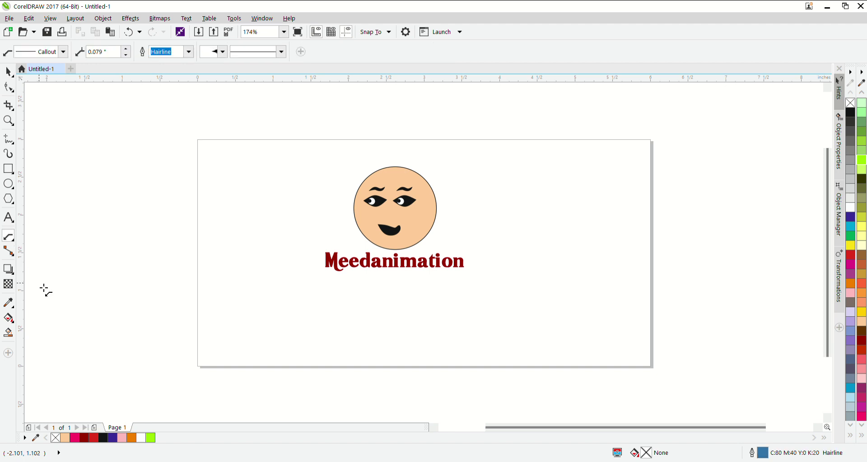
Draw a trial two-segment callout with an empty label beside the page and delete it.
drag(100, 247, 167, 210)
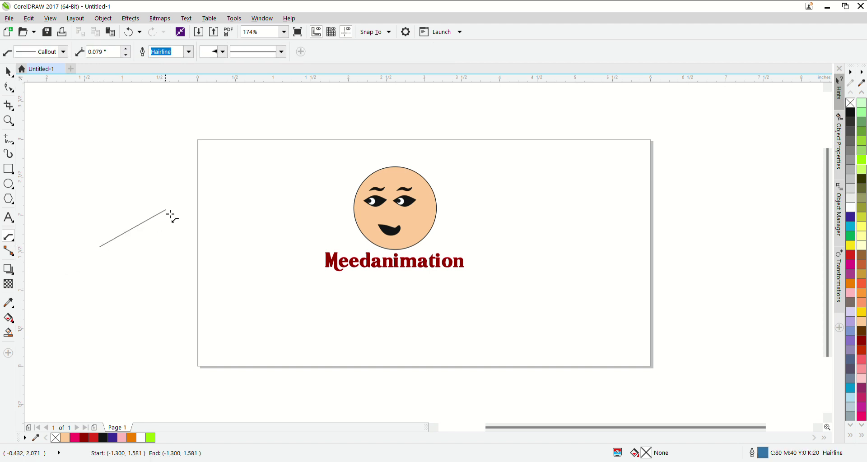
click(176, 267)
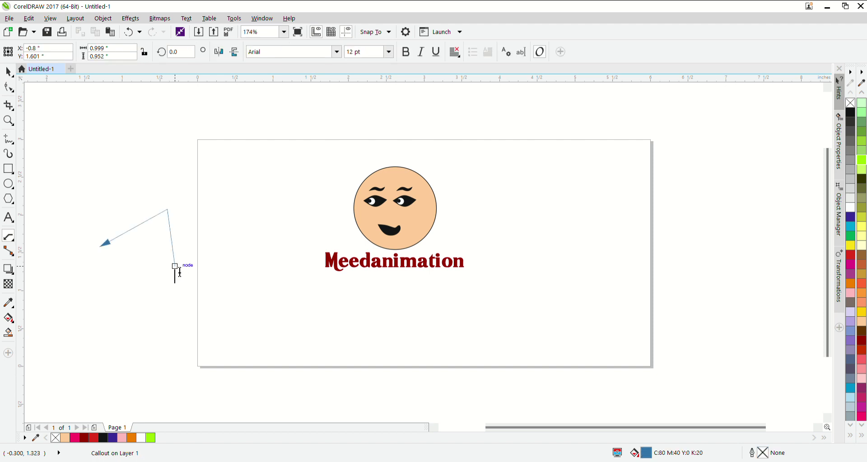
click(8, 72)
click(3, 89)
click(8, 72)
click(93, 193)
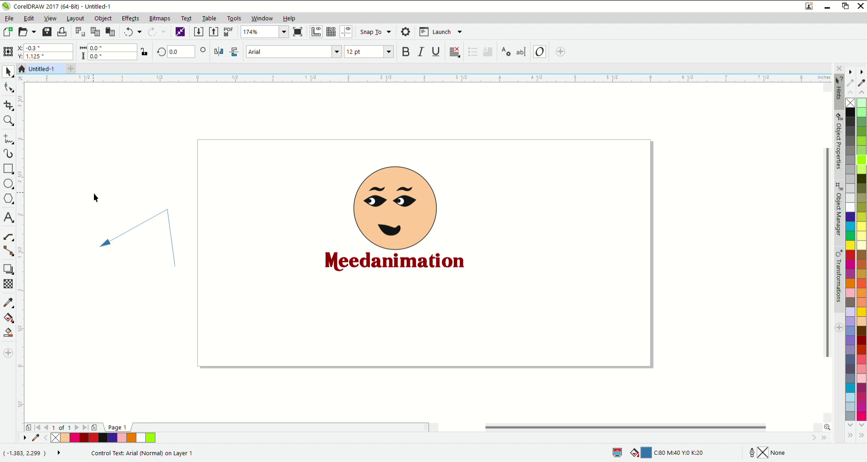
drag(86, 194, 246, 370)
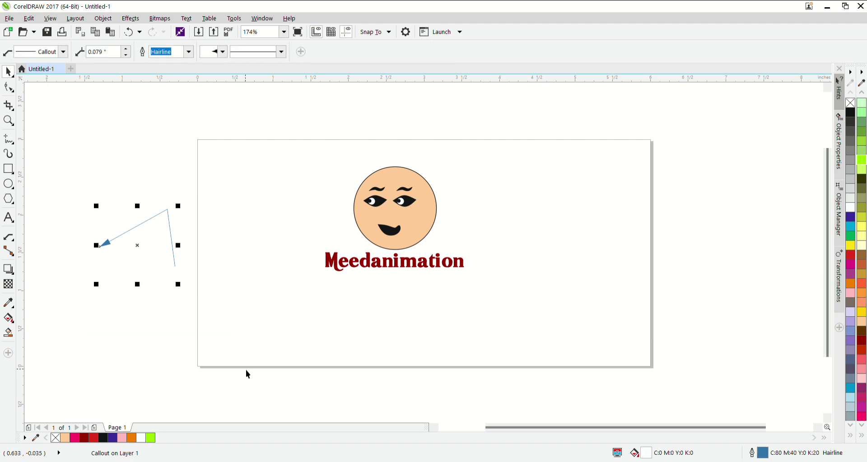
key(Delete)
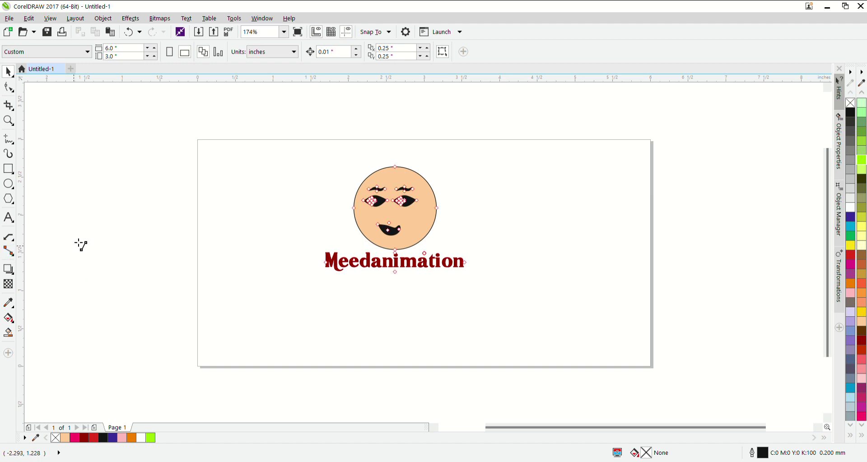
Draw two straight connector lines across the page's left edge, then select and delete both.
mouse_move(139, 238)
mouse_down()
mouse_move(210, 233)
mouse_move(216, 245)
mouse_up()
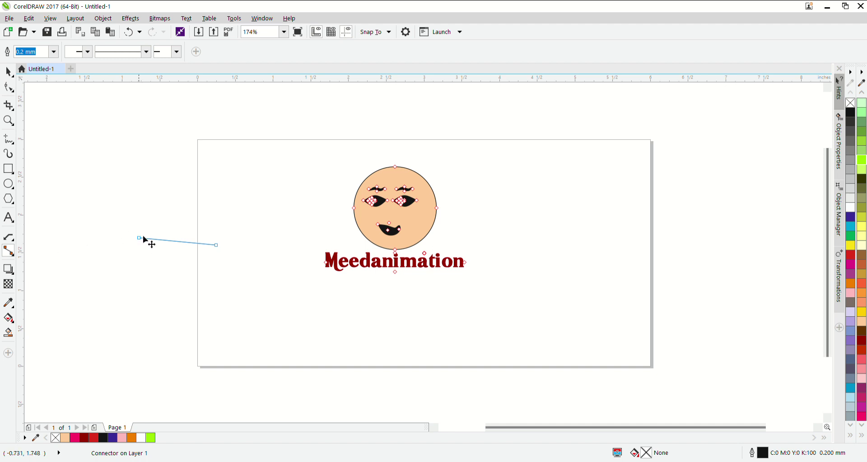
drag(158, 175, 215, 144)
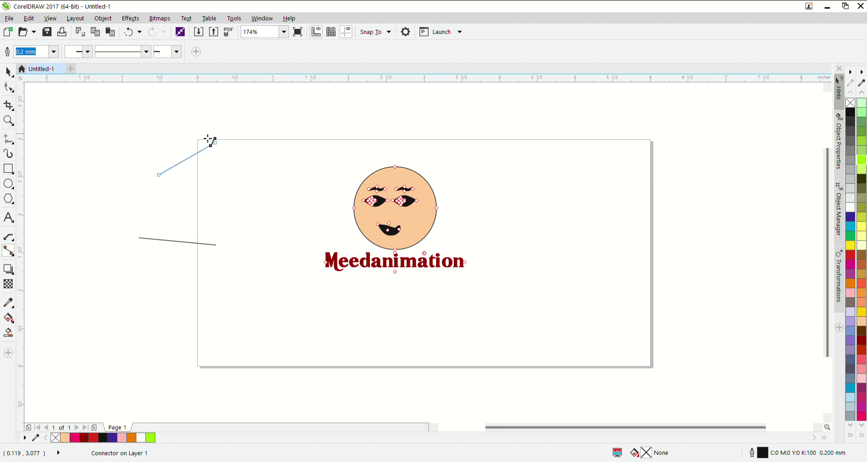
click(143, 239)
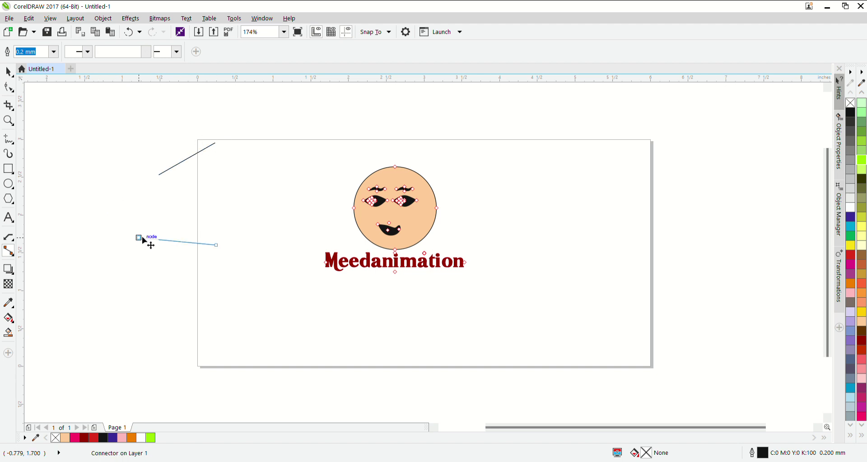
click(177, 161)
click(165, 175)
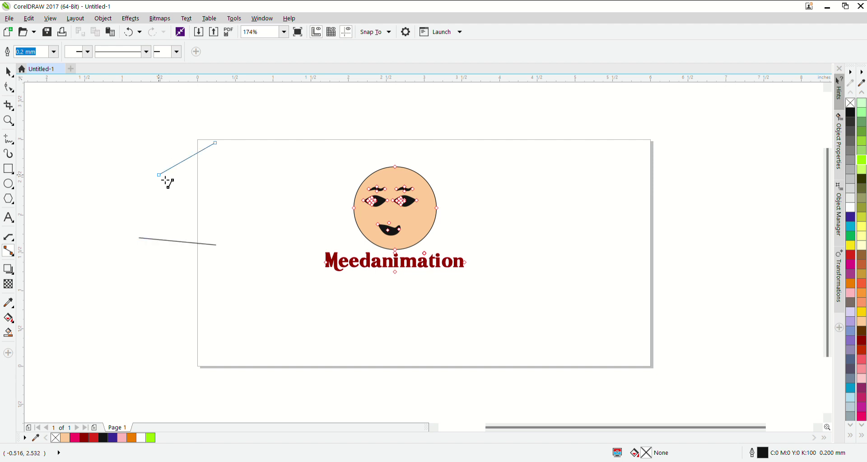
click(216, 245)
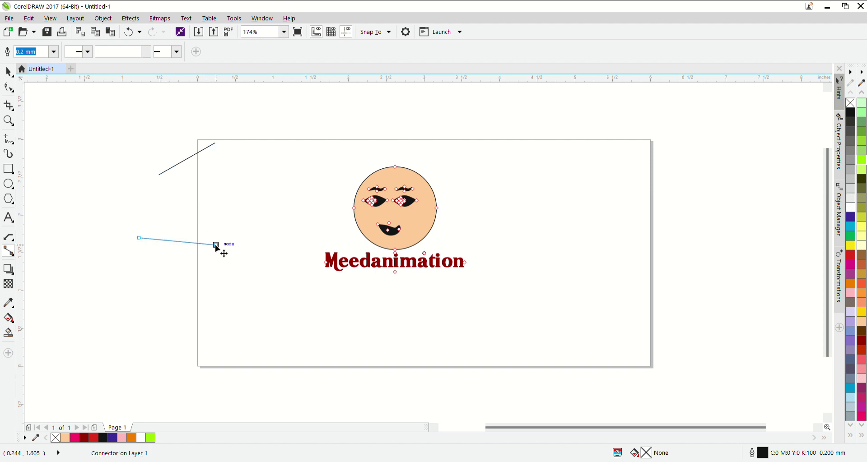
key(space)
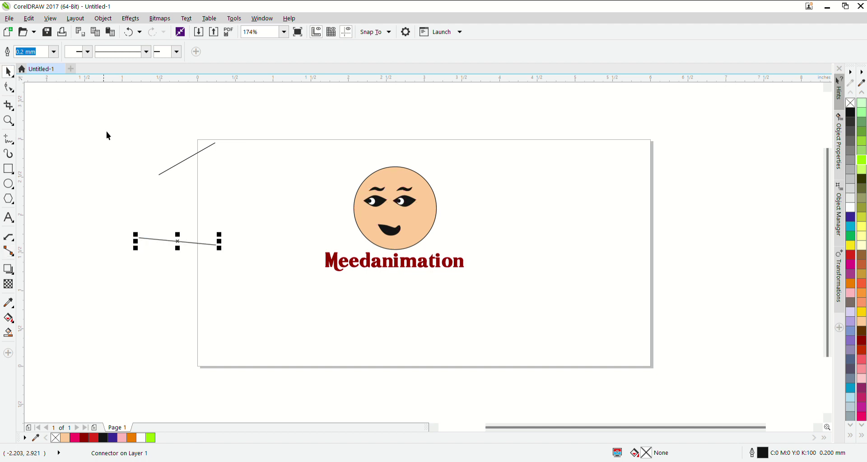
drag(102, 129, 226, 248)
key(Delete)
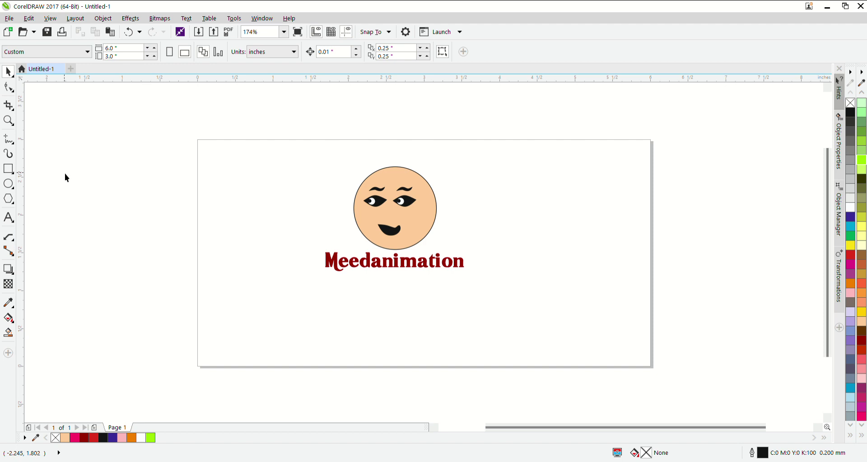
Add a drop shadow to the face circle, offset about 0.194" to the right and 0.052" downward.
click(9, 270)
click(361, 225)
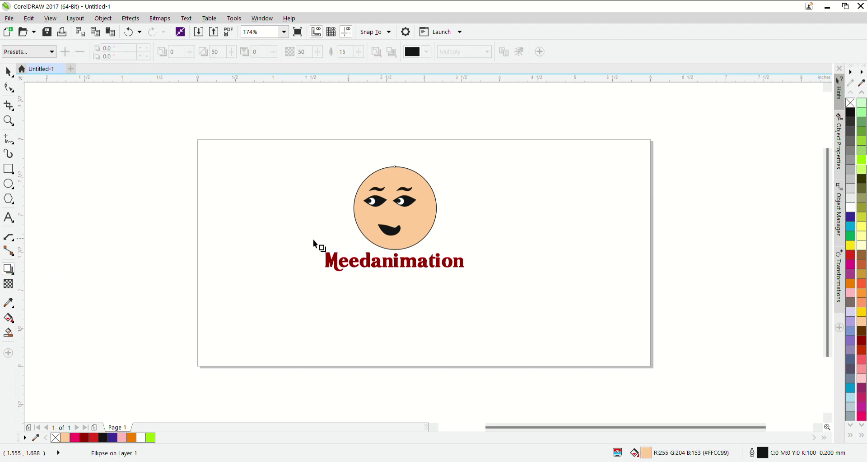
drag(415, 213, 452, 225)
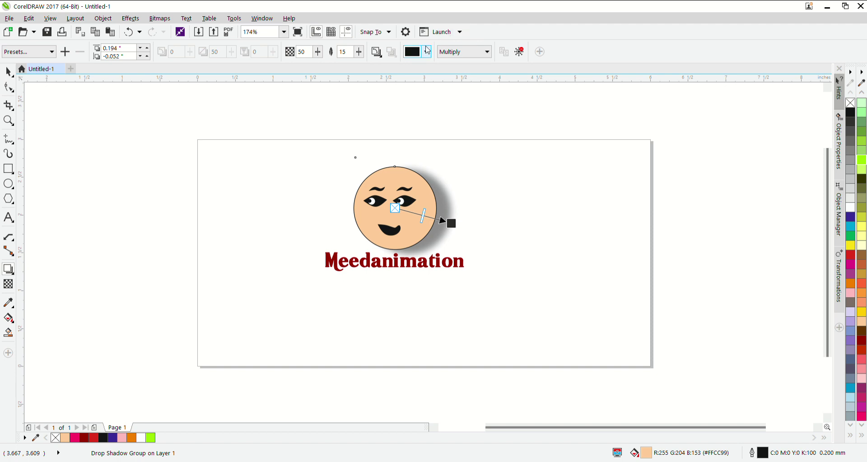
Set the opacity of the face's drop shadow to 27.
click(320, 62)
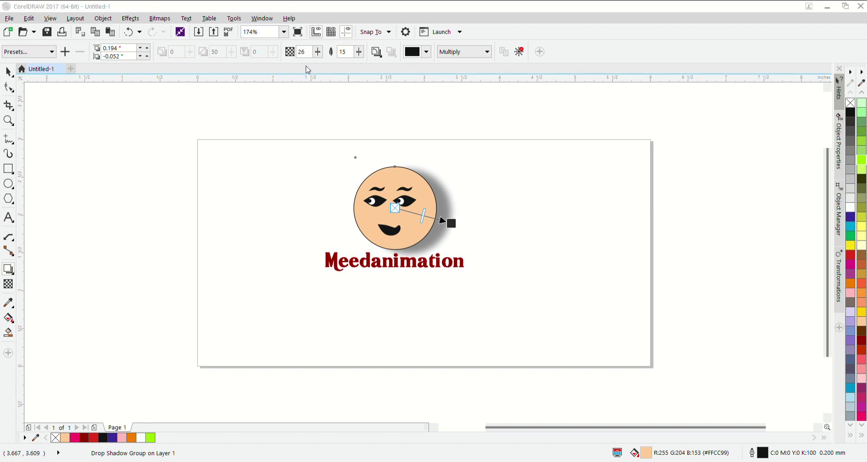
text(25)
key(Return)
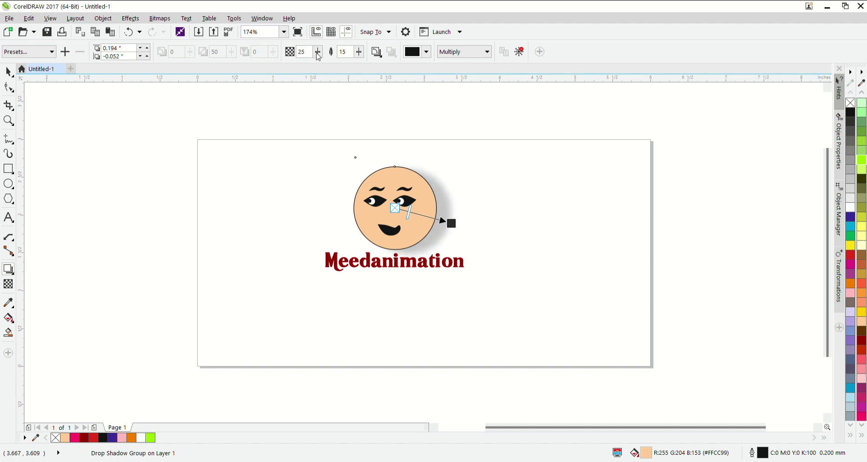
click(317, 52)
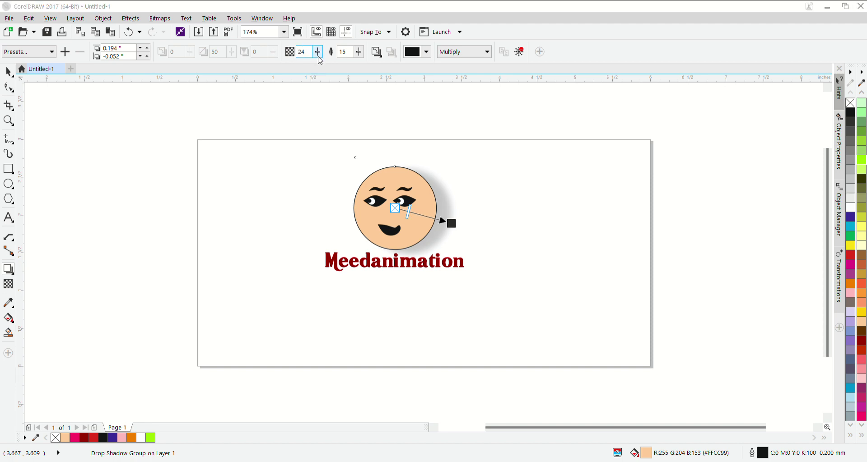
click(318, 51)
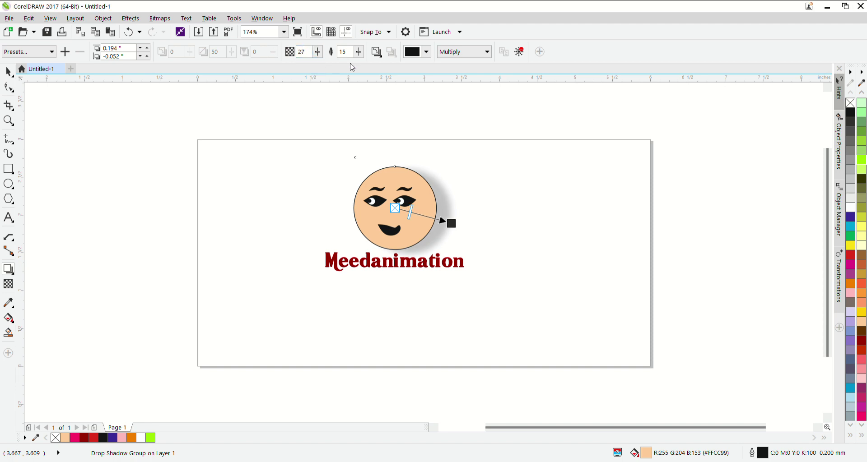
Set the drop shadow's feathering to 10, change its feathering direction and edges, and keep the Multiply blend mode.
click(359, 52)
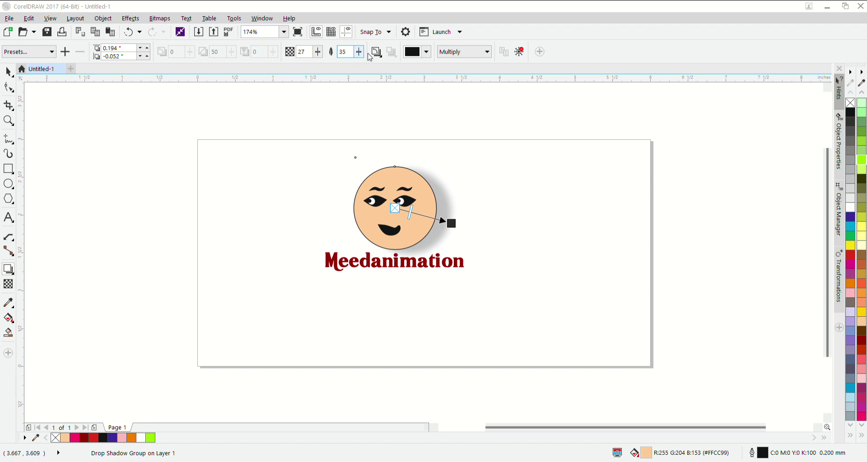
drag(359, 52, 349, 57)
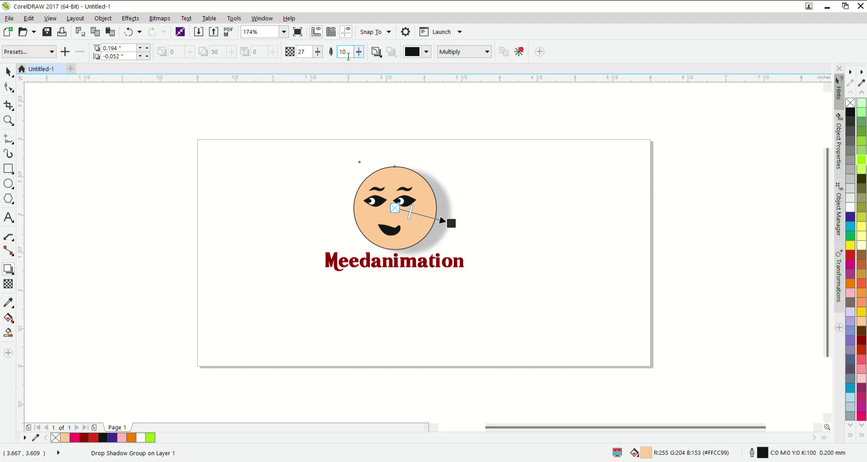
click(377, 52)
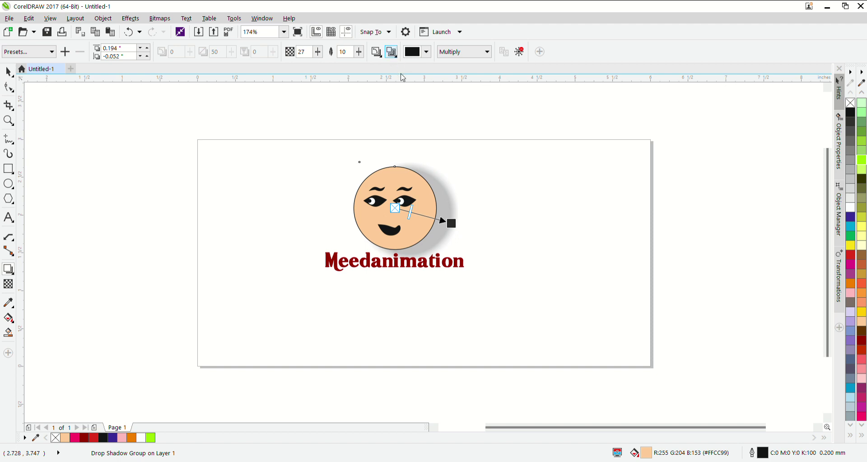
click(459, 52)
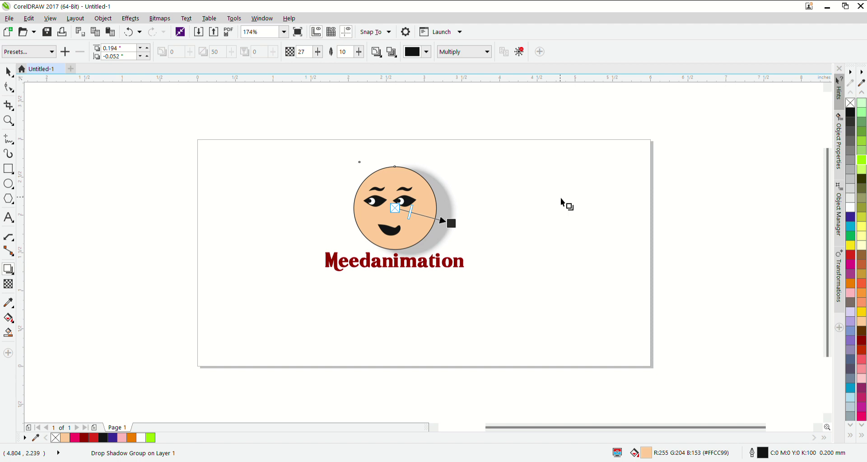
click(8, 72)
click(189, 171)
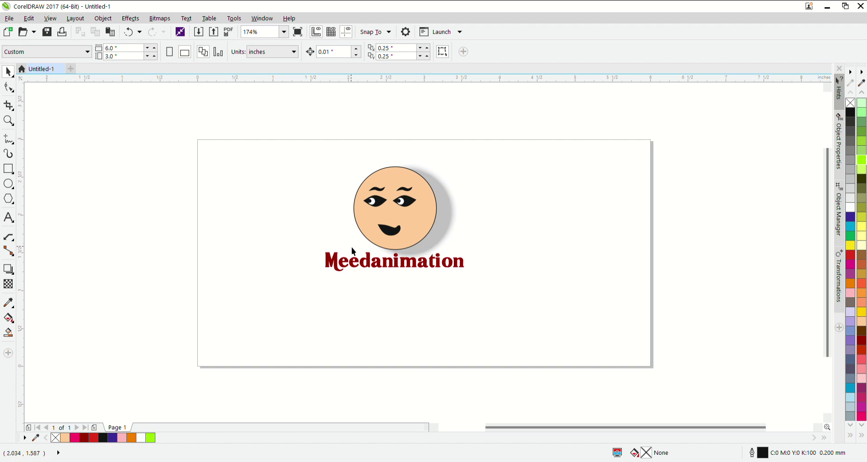
Move the Meedanimation text slightly down and right, and surround it with a one-step green outside contour offset 0.039".
drag(371, 268, 386, 280)
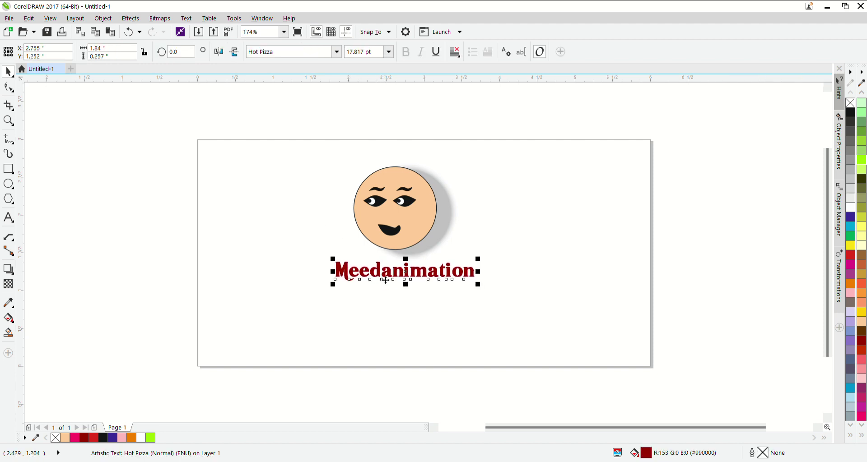
click(10, 270)
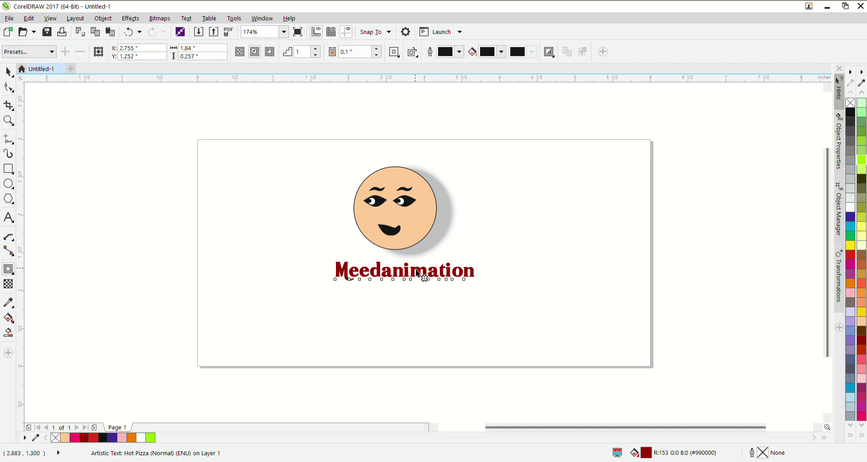
mouse_move(418, 273)
mouse_down()
mouse_move(416, 249)
mouse_move(423, 268)
mouse_up()
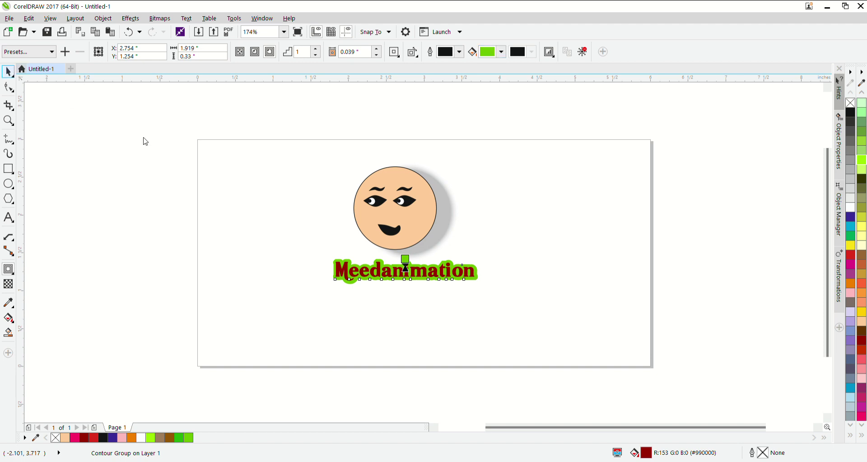
click(9, 71)
Give the contoured Meedanimation text a white hairline outline.
drag(157, 220, 413, 294)
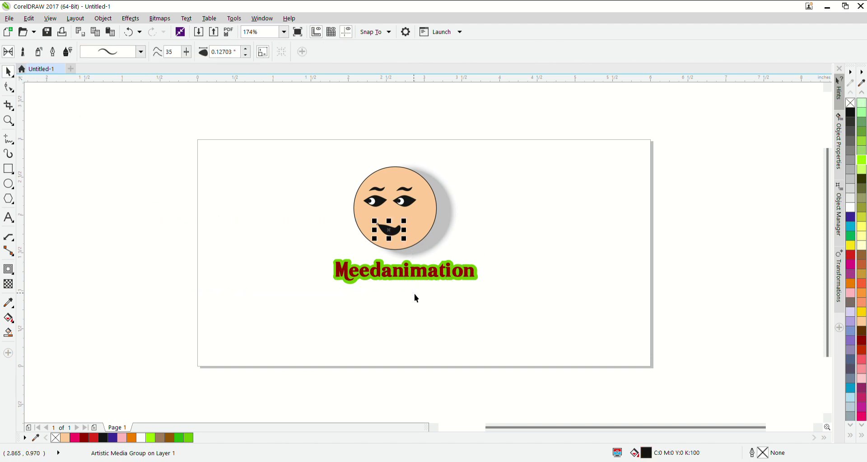
click(414, 294)
click(415, 272)
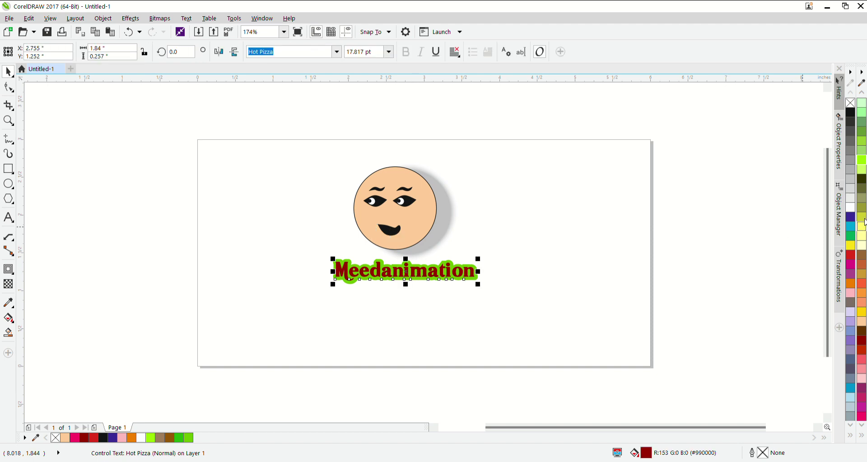
right_click(851, 209)
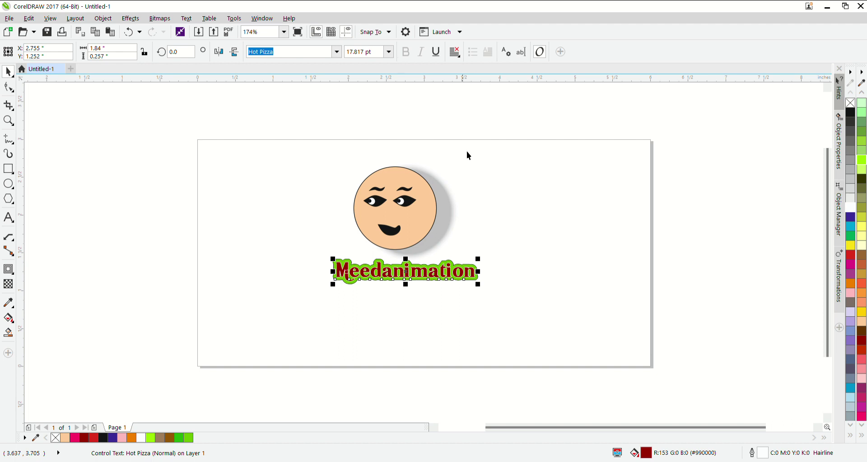
Inspect the contoured Meedanimation text up close and undo its white hairline outline.
click(490, 292)
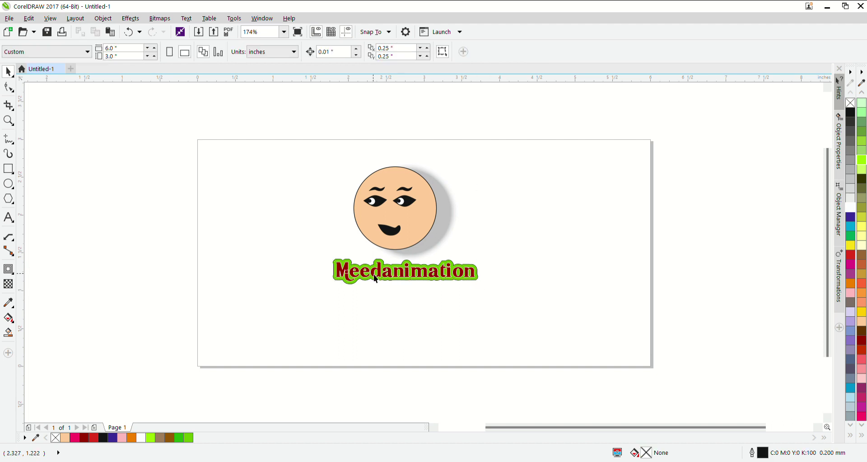
key(z)
scroll(337, 255, up, 9)
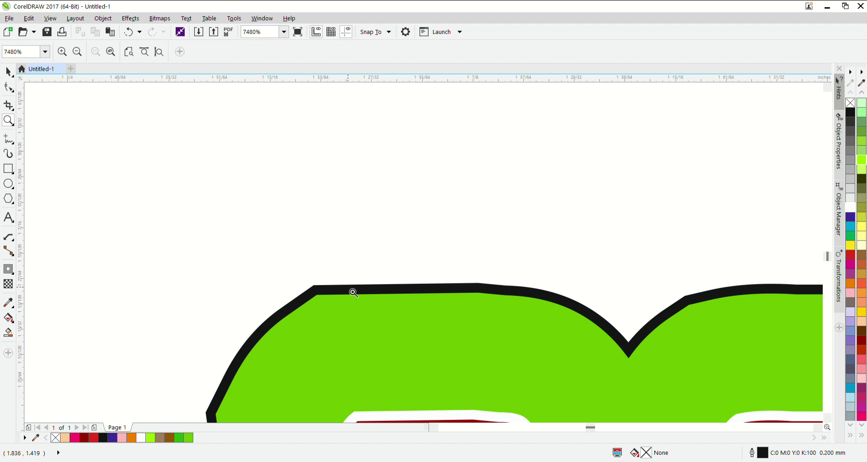
scroll(353, 293, down, 1)
scroll(354, 293, down, 1)
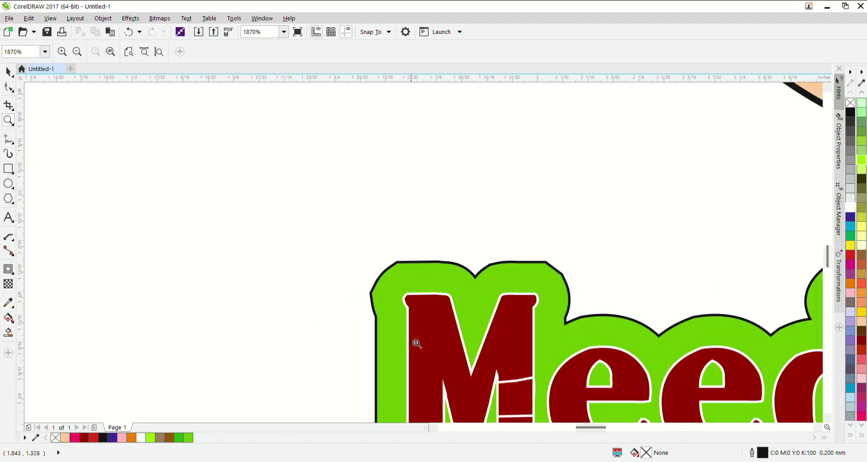
scroll(429, 362, down, 1)
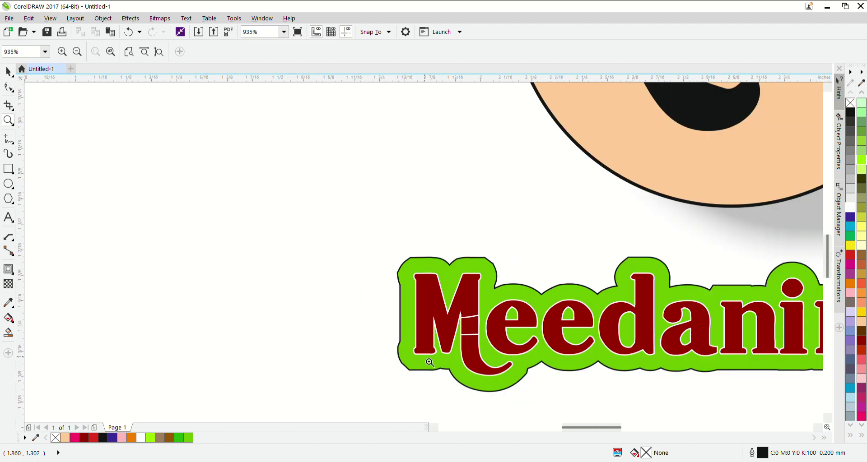
key(ctrl+z)
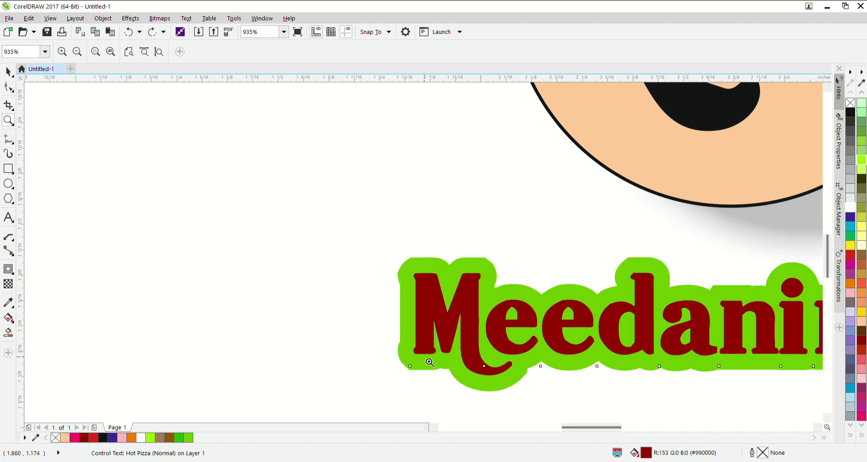
key(ctrl+shift+z)
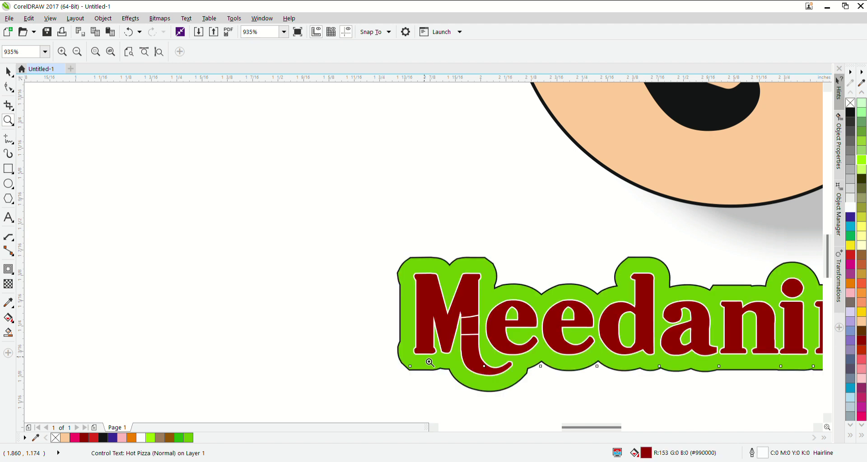
key(ctrl+z)
click(429, 362)
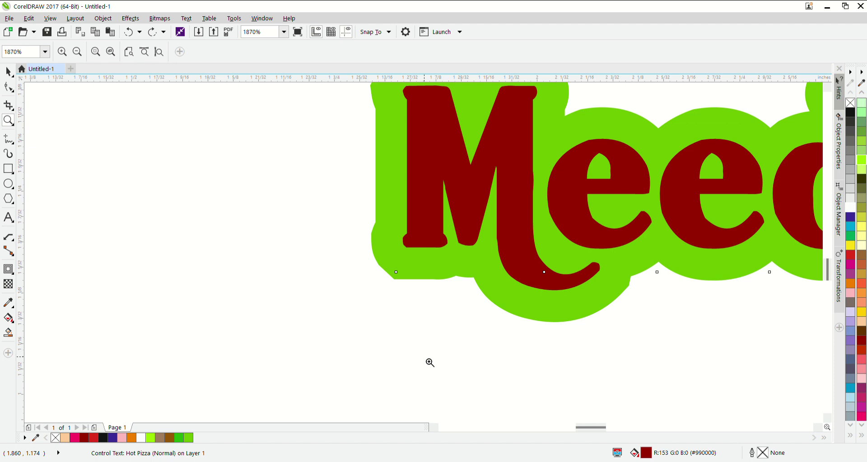
key(F4)
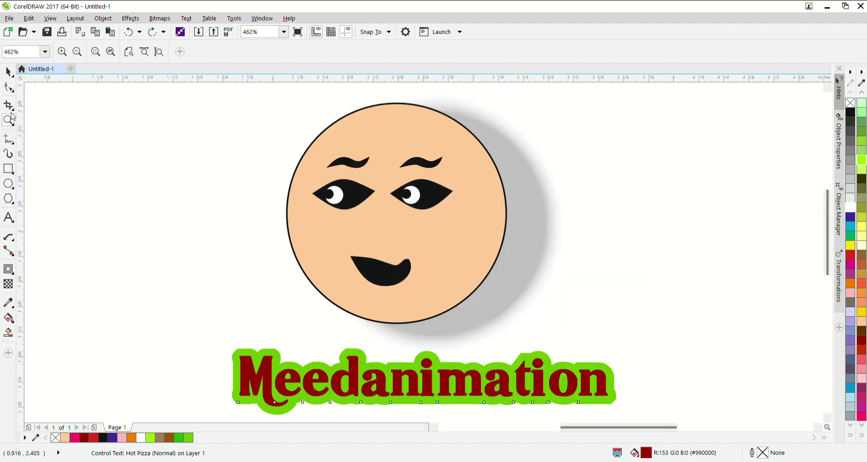
click(8, 71)
click(144, 201)
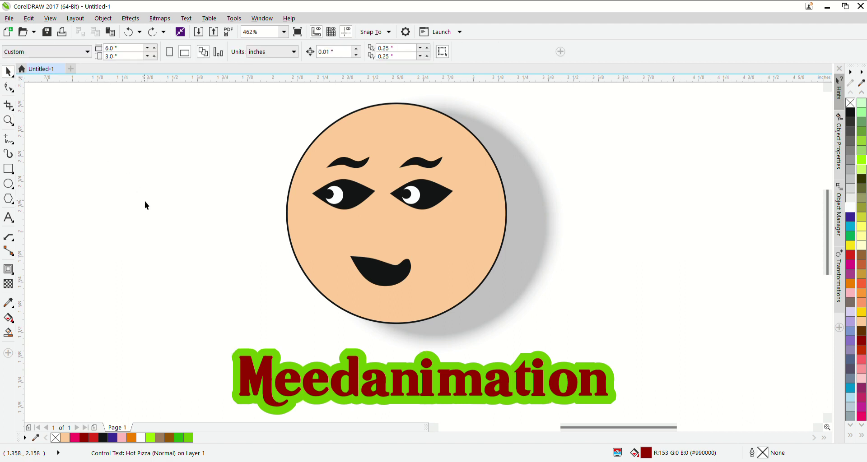
click(404, 269)
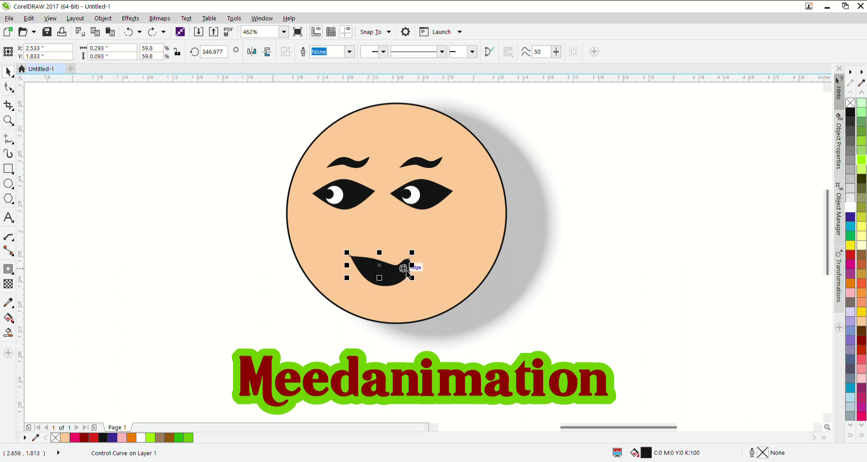
drag(406, 270, 402, 261)
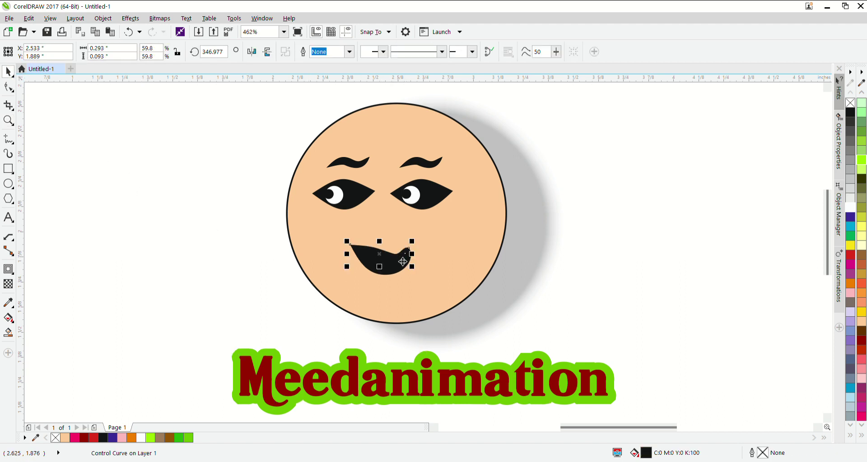
key(ctrl+z)
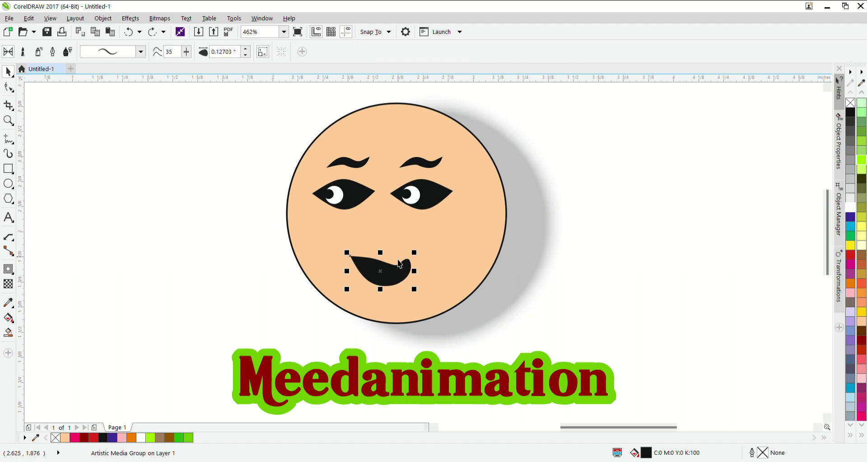
drag(551, 269, 447, 269)
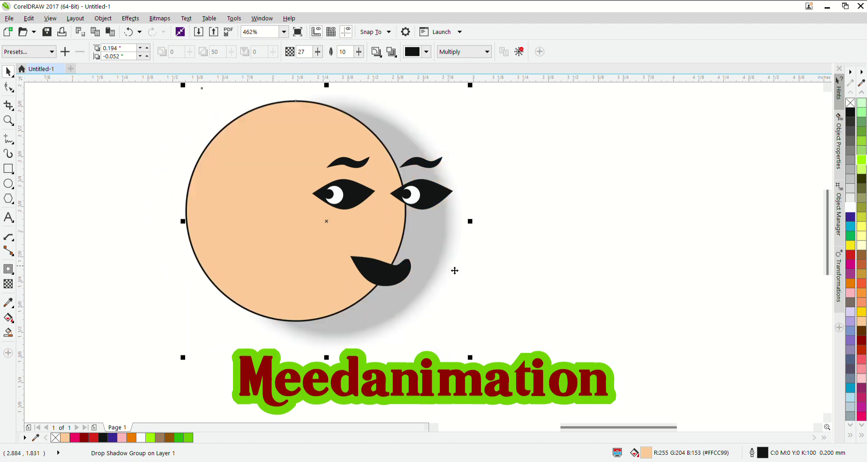
key(ctrl+z)
drag(581, 268, 406, 271)
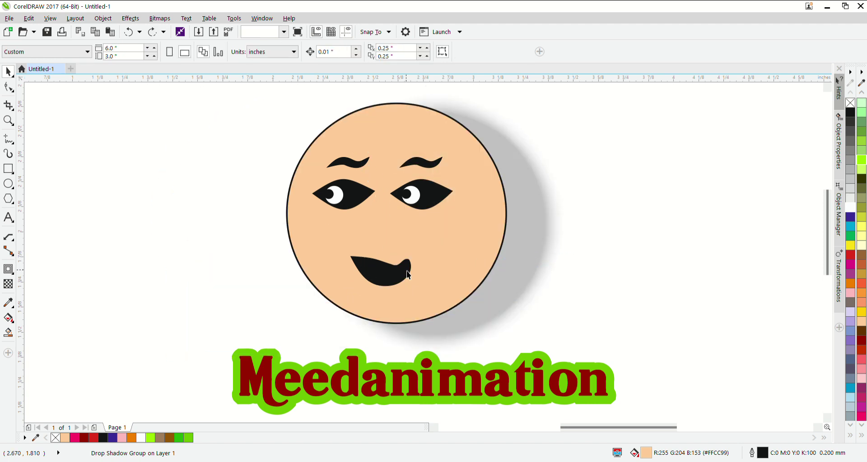
Create a smaller copy of the mouth shape inside the original black mouth.
click(407, 271)
click(410, 272)
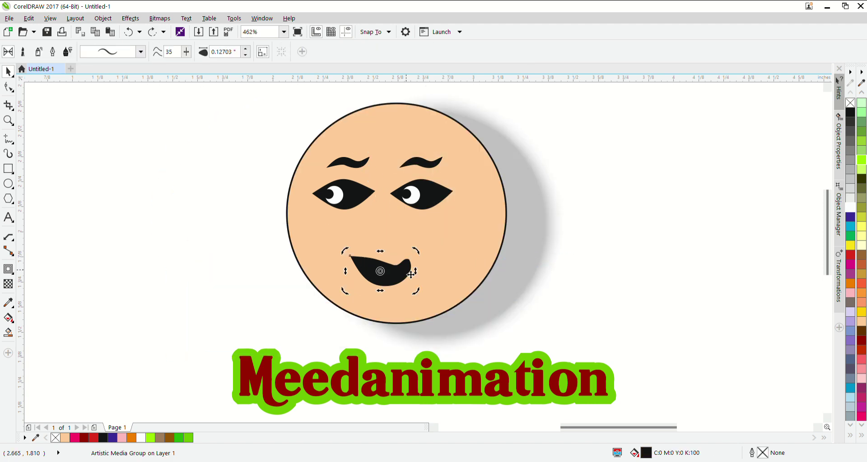
click(411, 271)
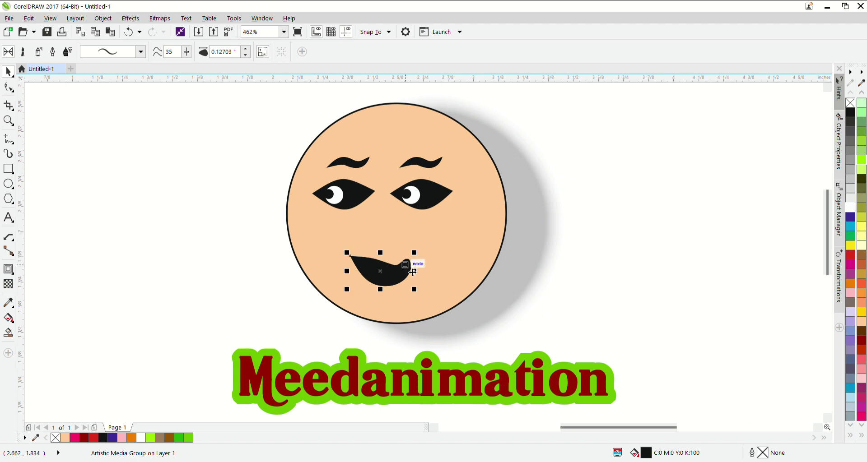
drag(414, 253, 385, 275)
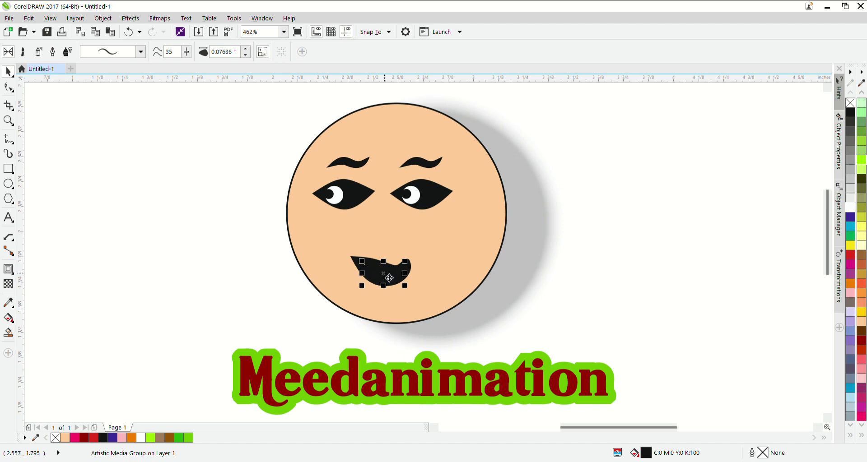
Try white and red fills on the smaller inner mouth shape.
click(849, 208)
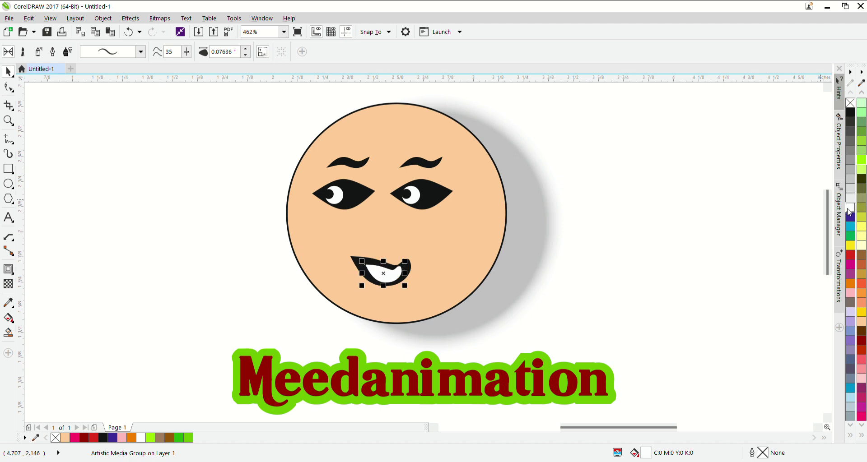
click(851, 255)
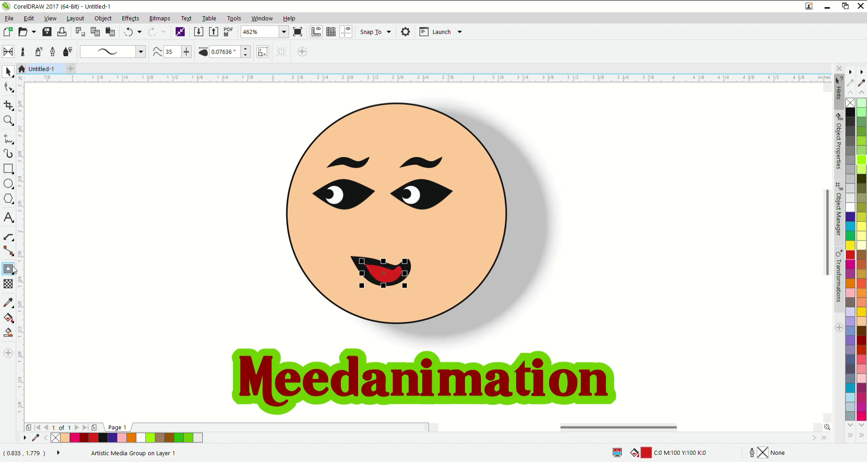
click(8, 284)
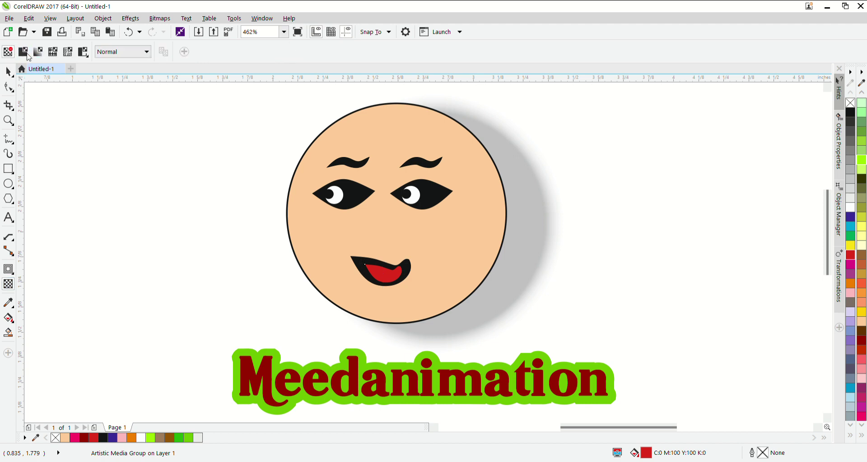
click(8, 72)
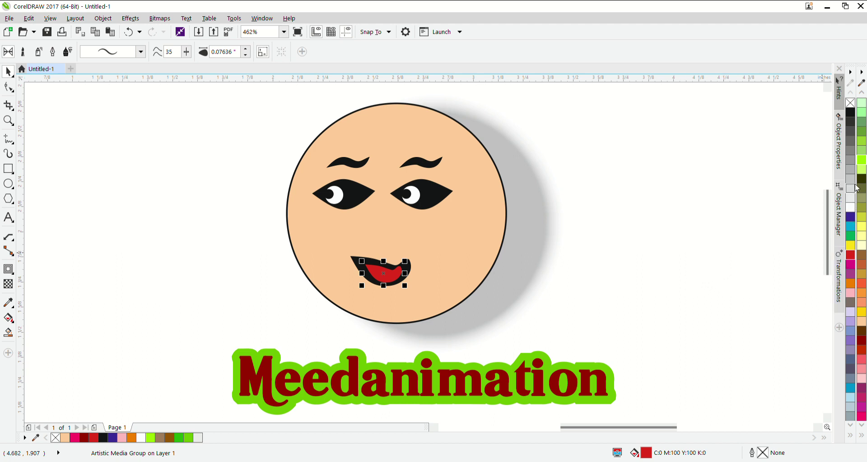
Fill the inner mouth shape with 80% black and deselect it.
click(850, 154)
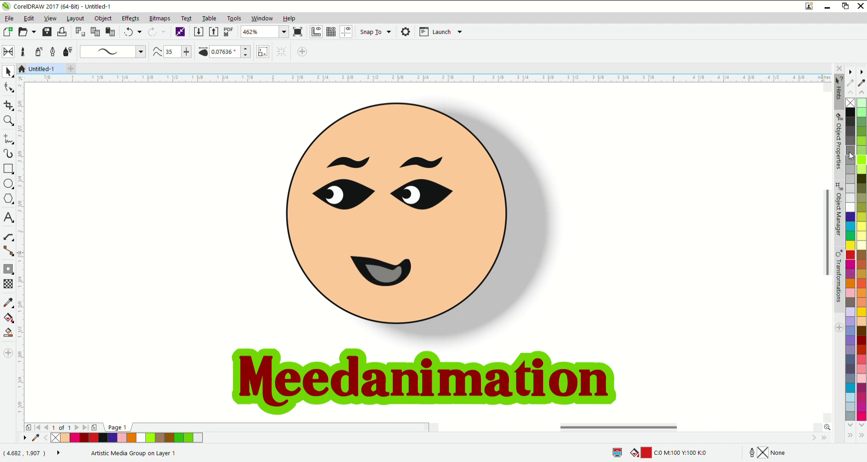
click(849, 136)
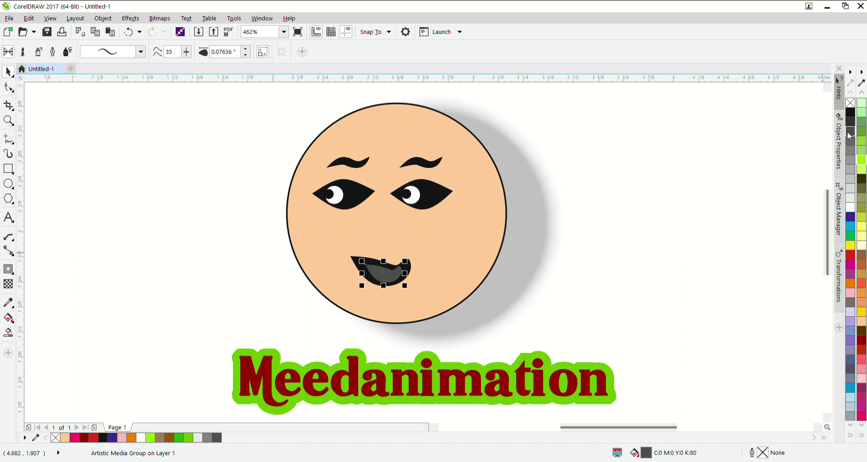
click(714, 217)
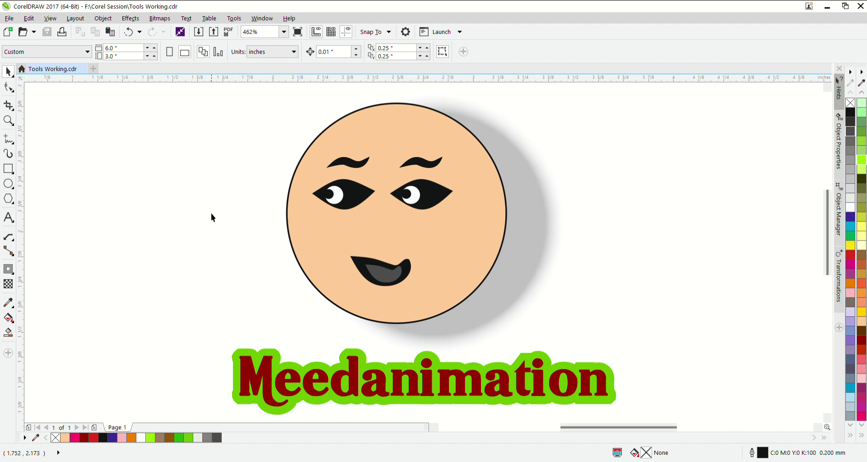
Draw two circles to the left of the face, about 0.212" and 0.381" in diameter, the larger one nearer the face.
click(9, 271)
click(7, 185)
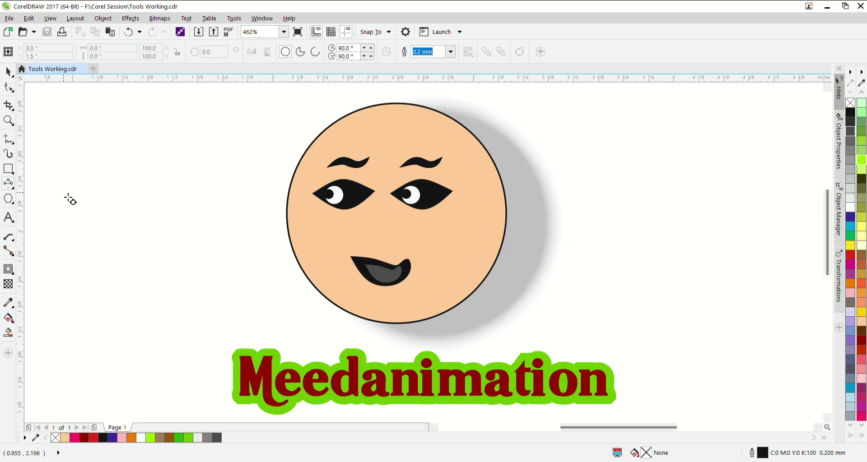
click(7, 170)
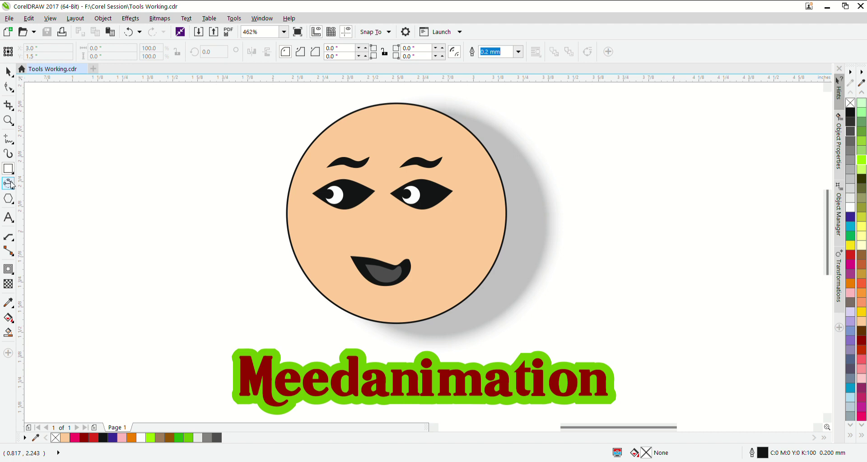
click(9, 184)
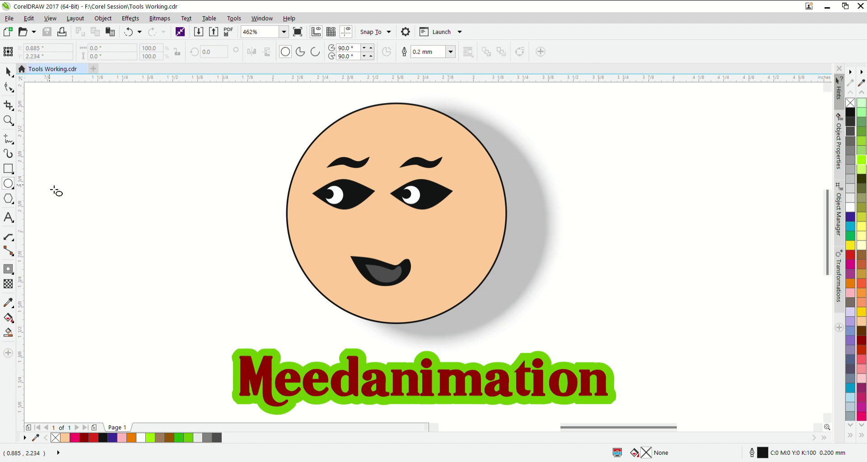
drag(49, 185, 92, 228)
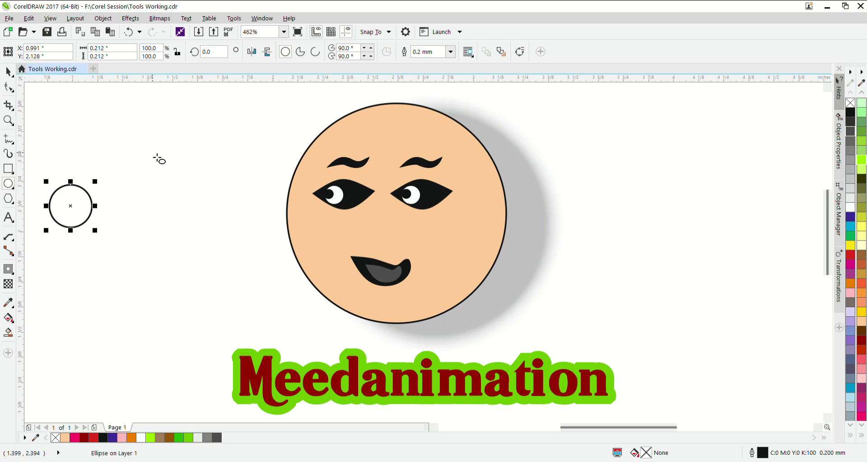
drag(155, 156, 215, 234)
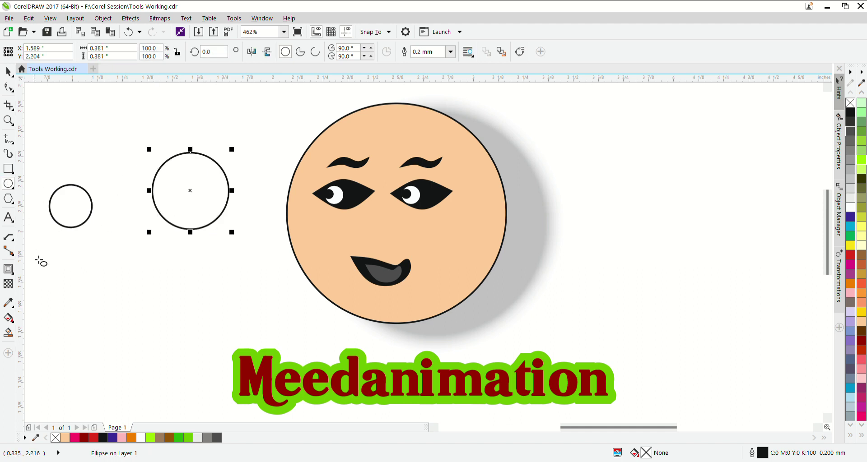
Blend the two circles together using 15 intermediate steps.
click(8, 270)
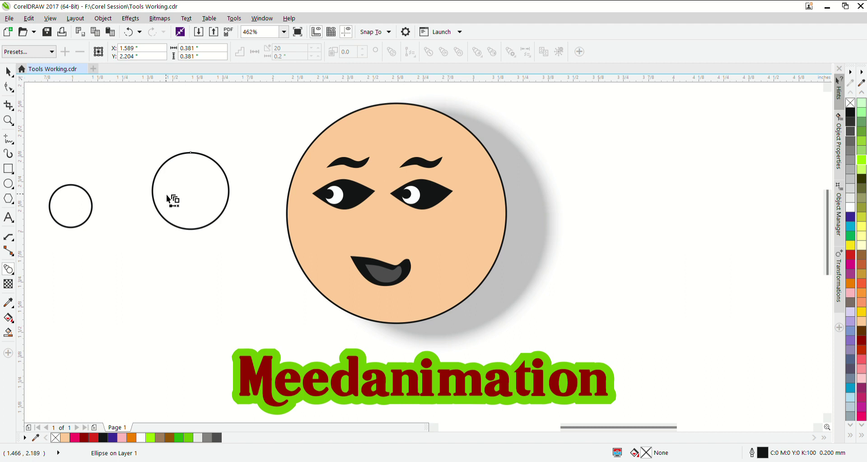
drag(172, 197, 77, 210)
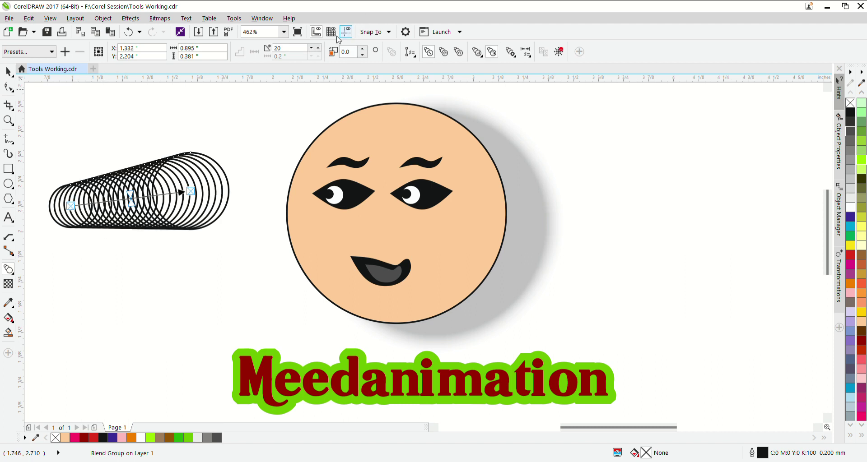
scroll(316, 51, down, 10)
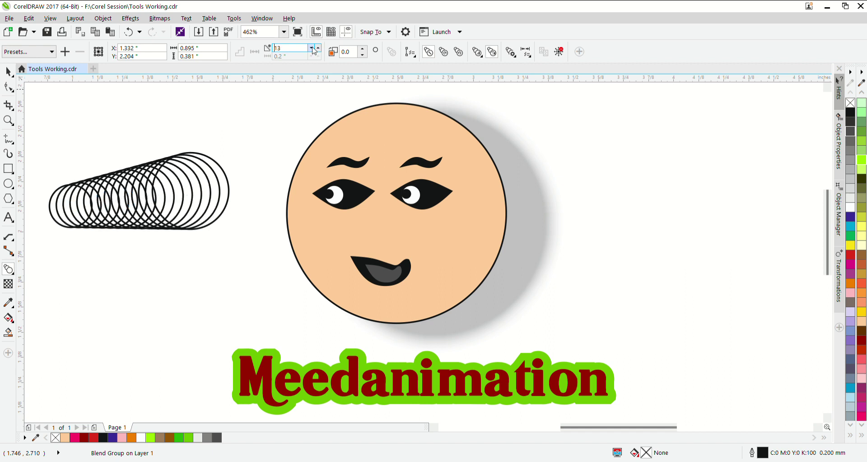
scroll(314, 50, down, 3)
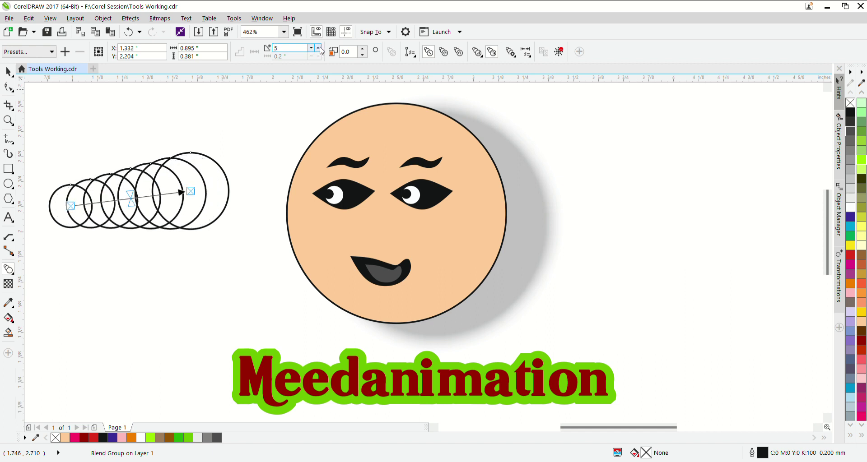
scroll(322, 51, up, 8)
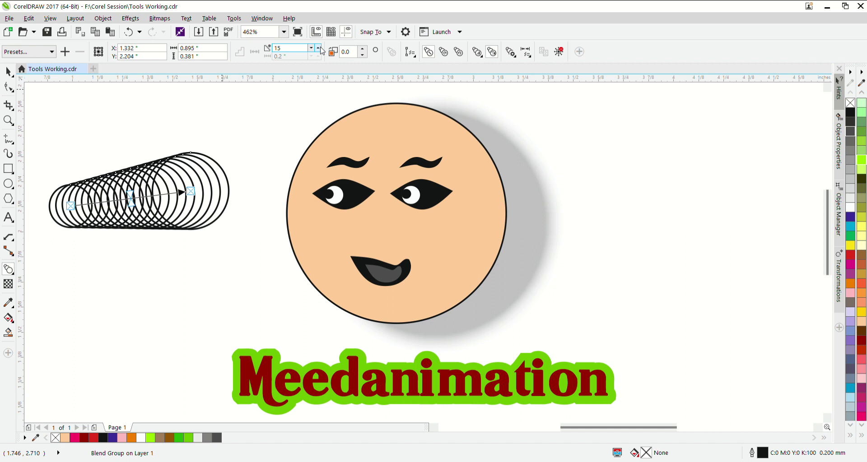
Fill the blended circles with pink (C:0 M:40 Y:20 K:0) and select the whole blend group.
click(8, 72)
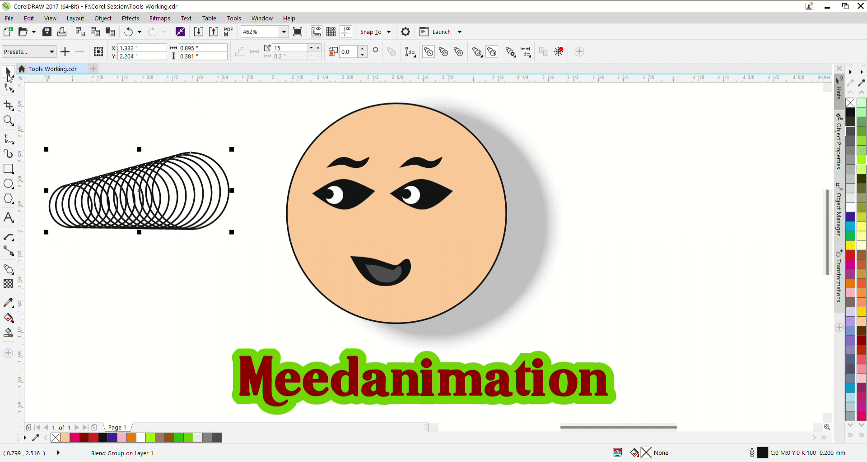
click(854, 294)
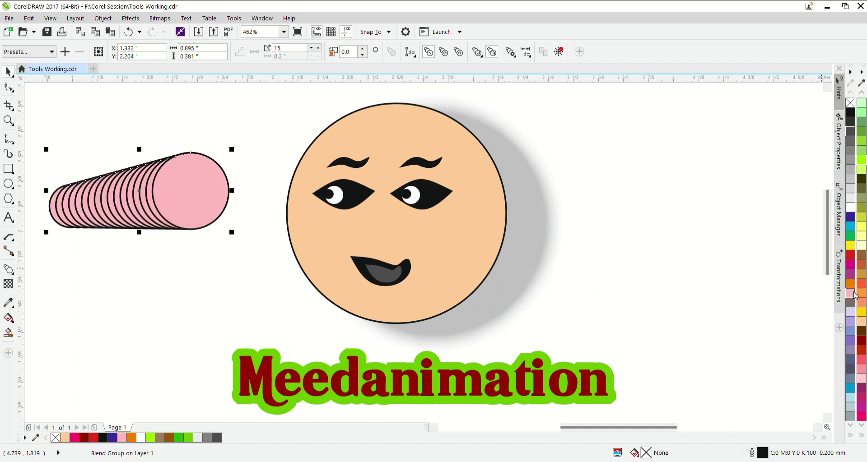
click(182, 259)
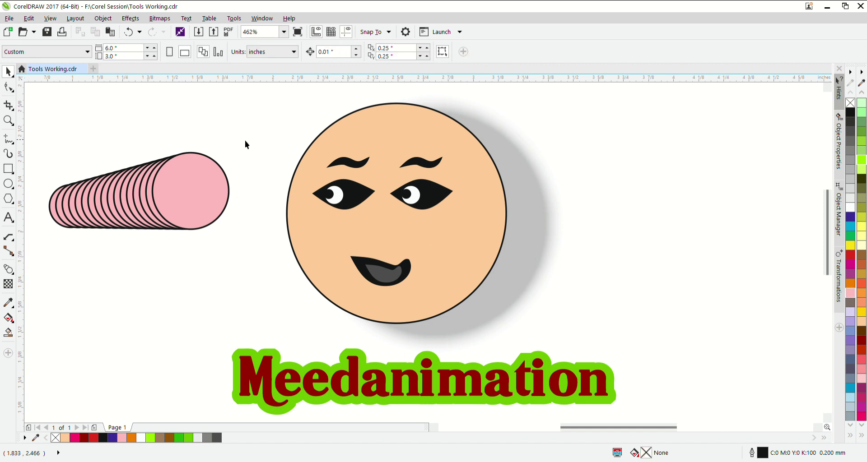
drag(246, 140, 66, 307)
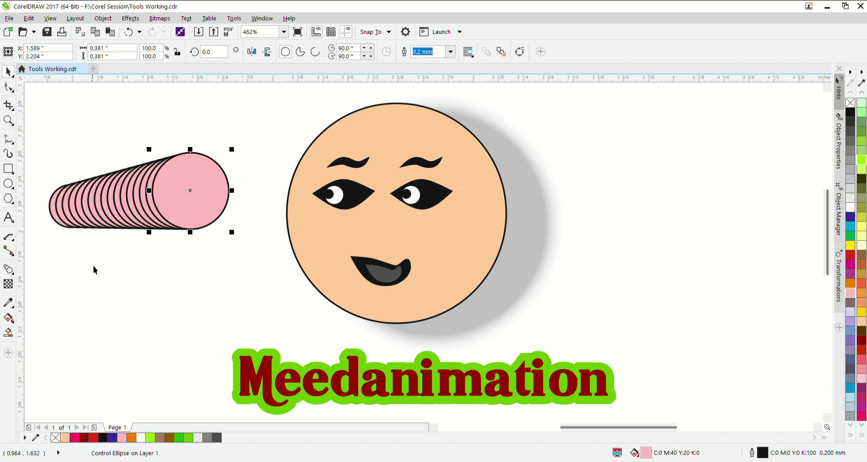
click(63, 221)
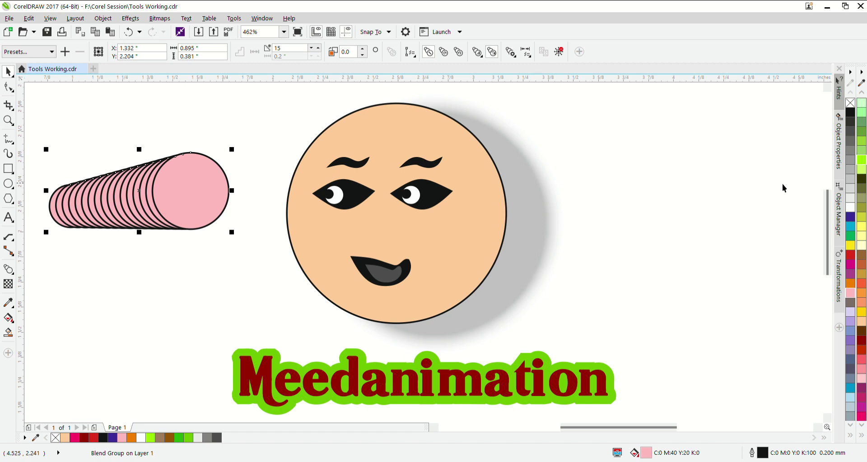